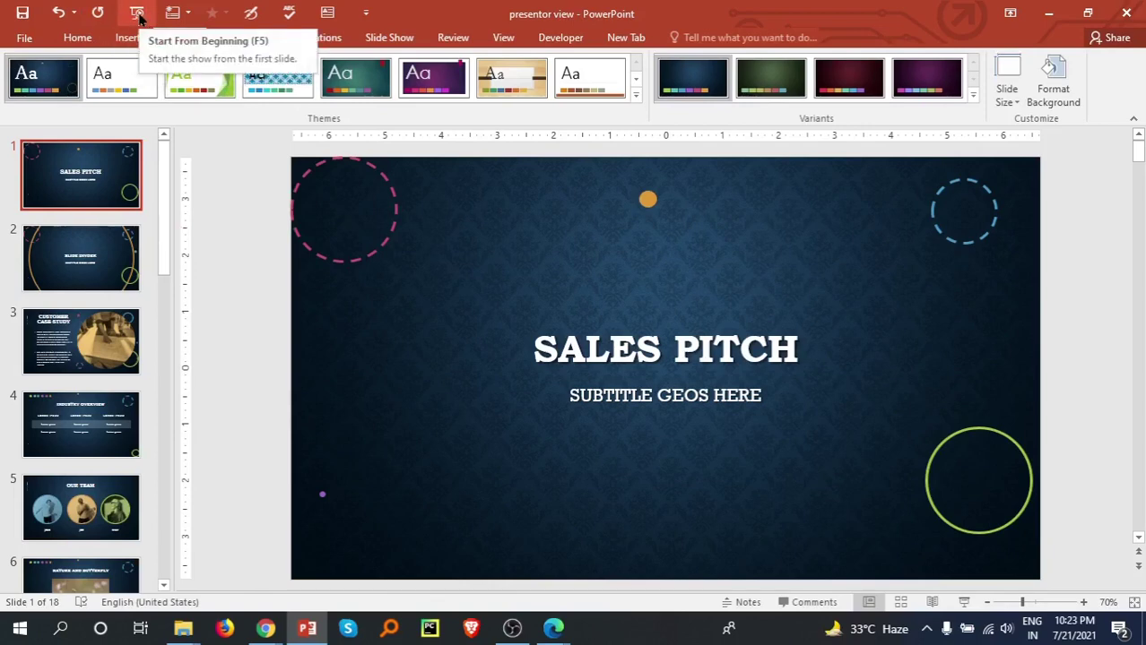
# - Start the Sales Pitch slide show from the beginning and step through the opening slides
pyautogui.click(137, 13)
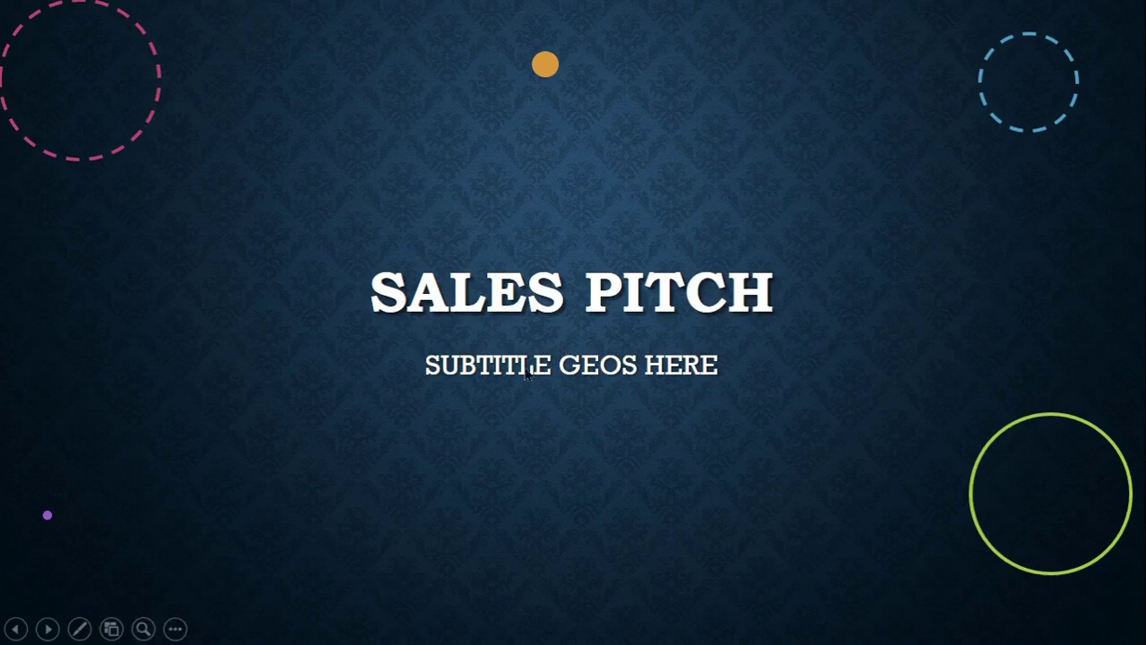
pyautogui.click(592, 330)
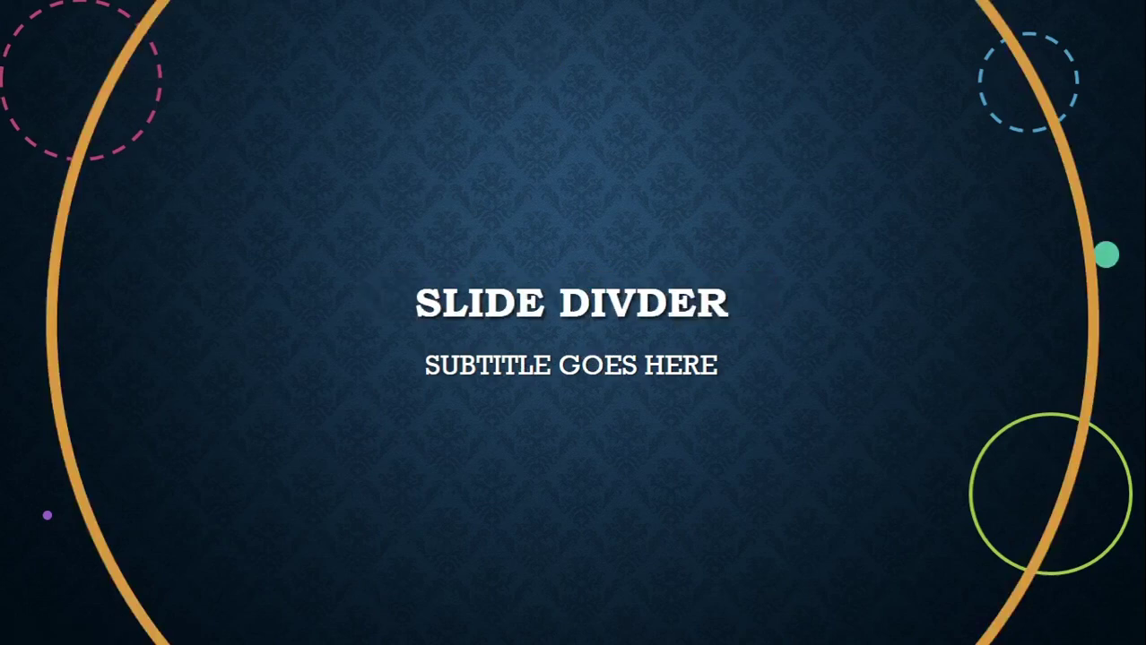
pyautogui.press('Right')
pyautogui.press('Left')
pyautogui.press('Left')
pyautogui.press('Right')
pyautogui.press('Right')
pyautogui.press('Right')
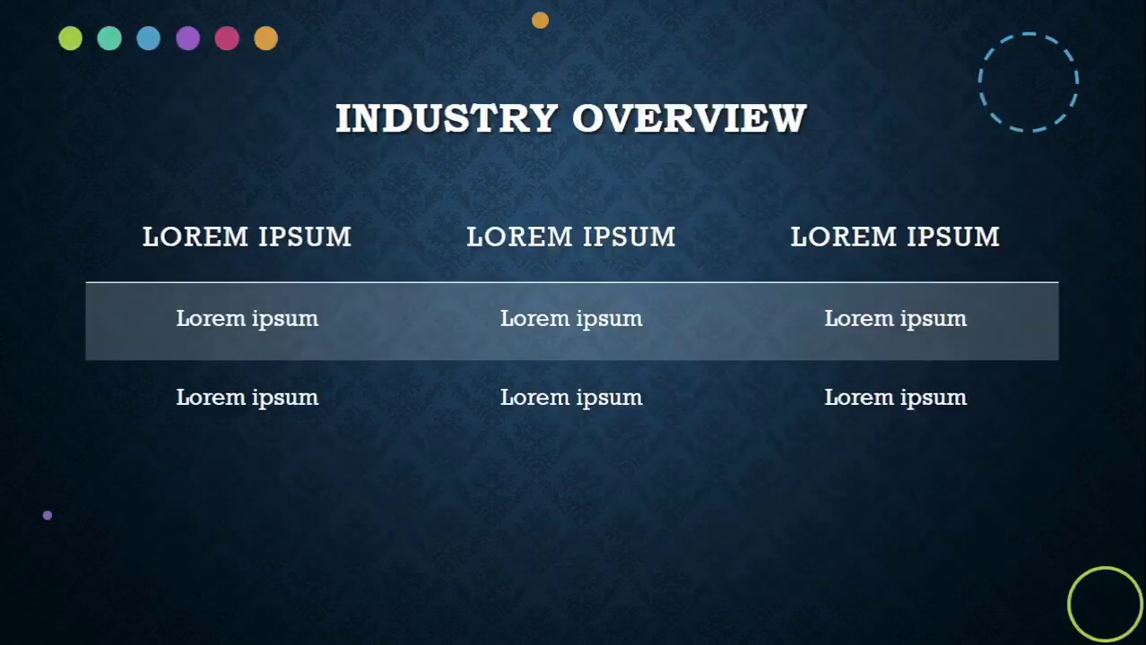
pyautogui.press('Right')
# - Advance past Nature and Butterfly and Company Performance to Future Offerings, then step back one slide
pyautogui.press('Right')
pyautogui.press('Right')
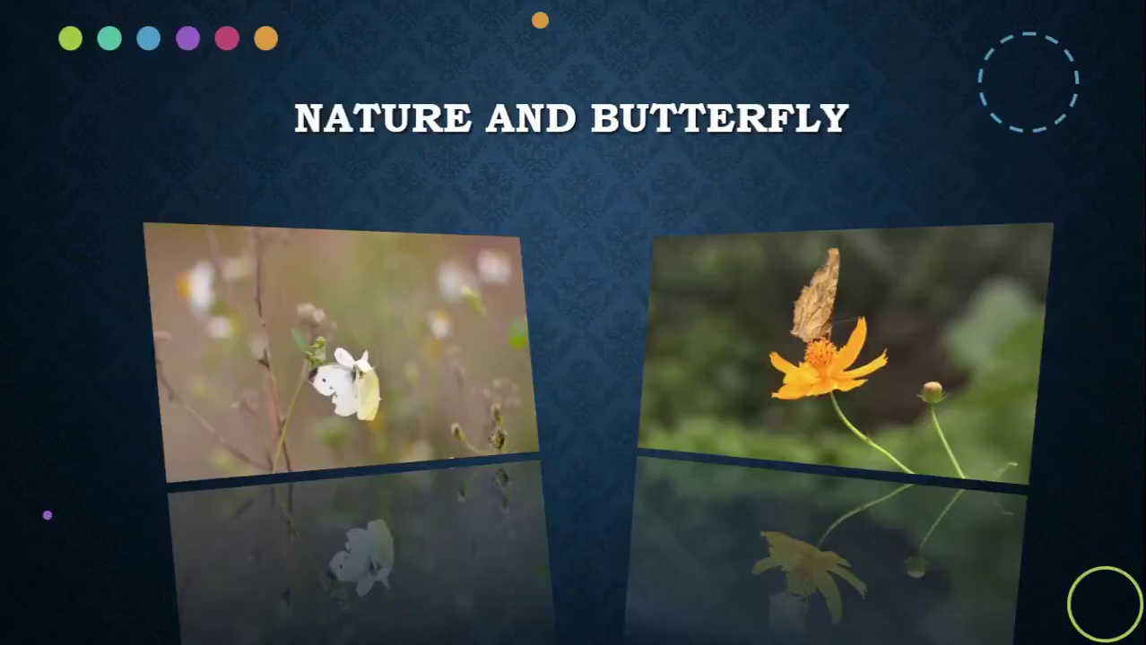
pyautogui.press('Right')
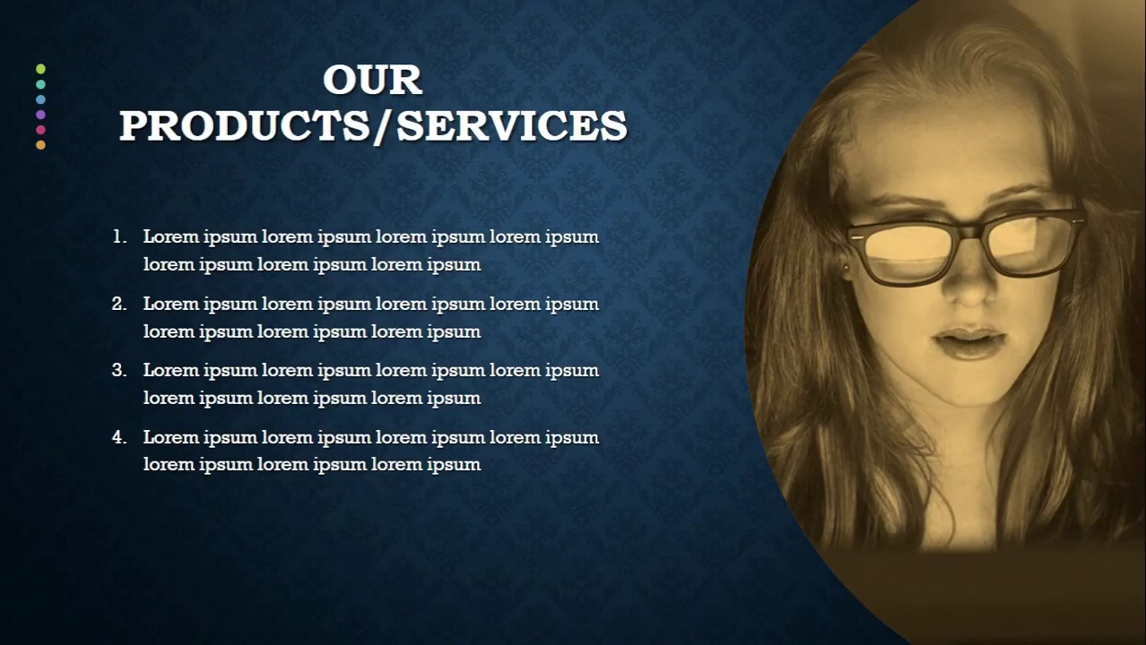
pyautogui.press('Right')
pyautogui.press('Right')
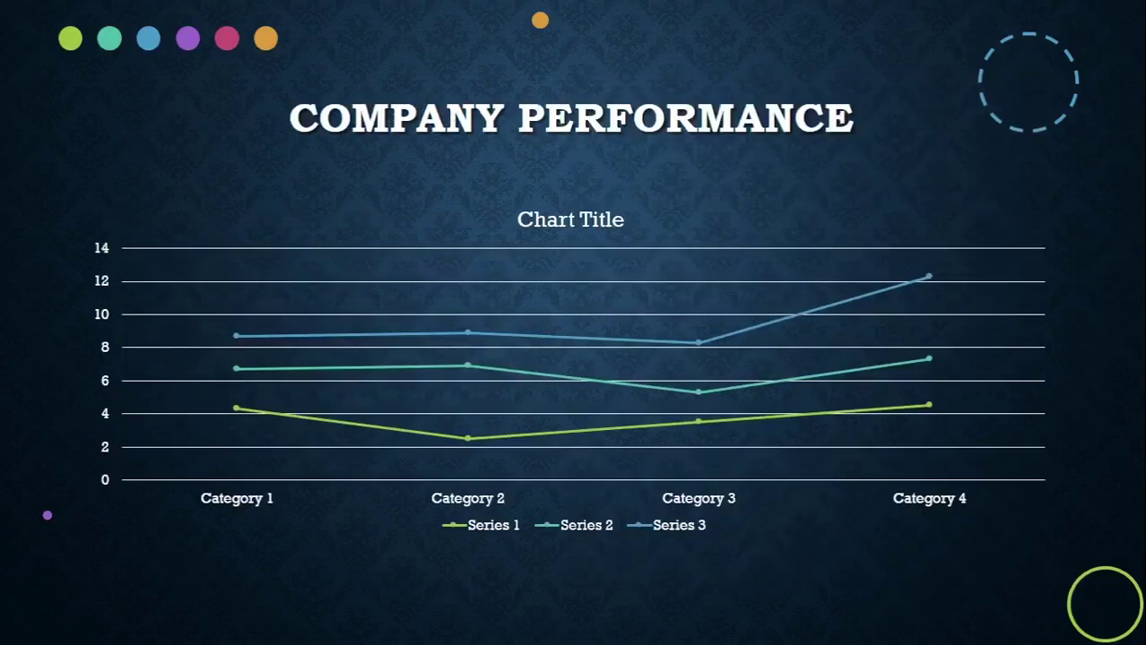
pyautogui.press('Right')
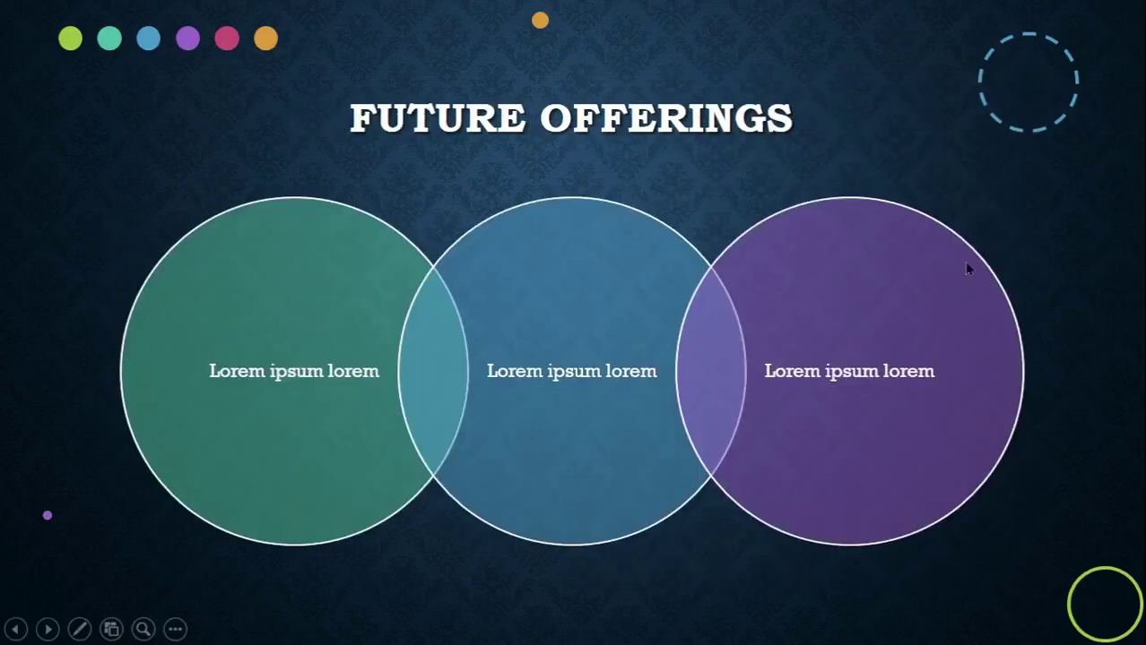
pyautogui.press('Right')
pyautogui.press('Right')
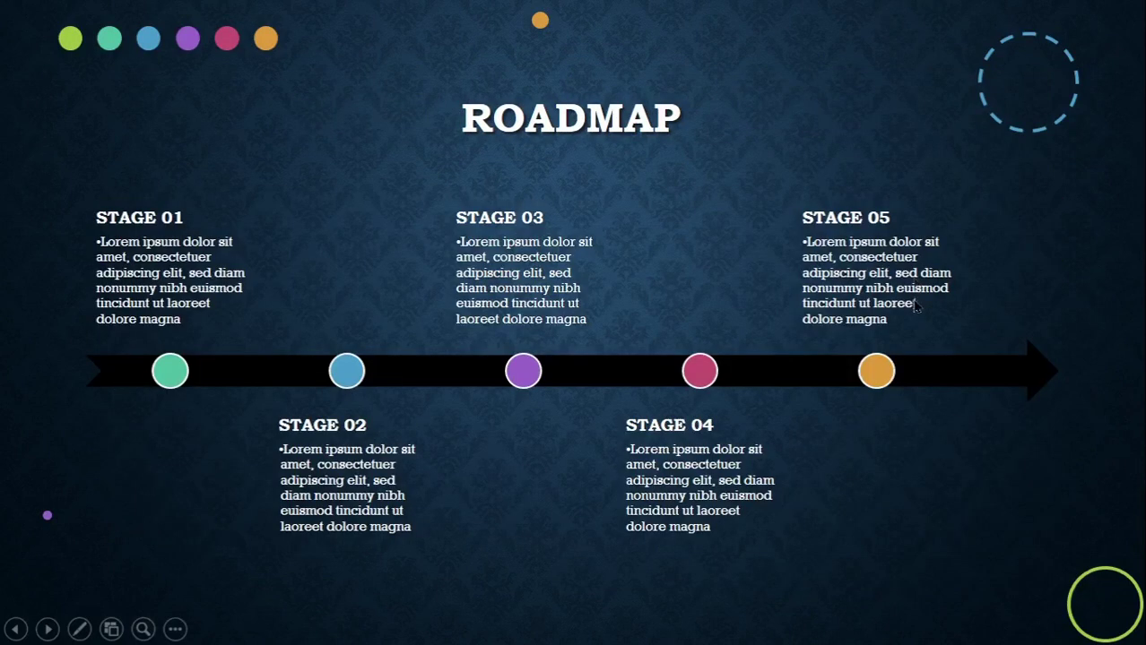
pyautogui.press('Left')
pyautogui.press('Left')
pyautogui.press('Left')
pyautogui.press('Left')
pyautogui.press('Left')
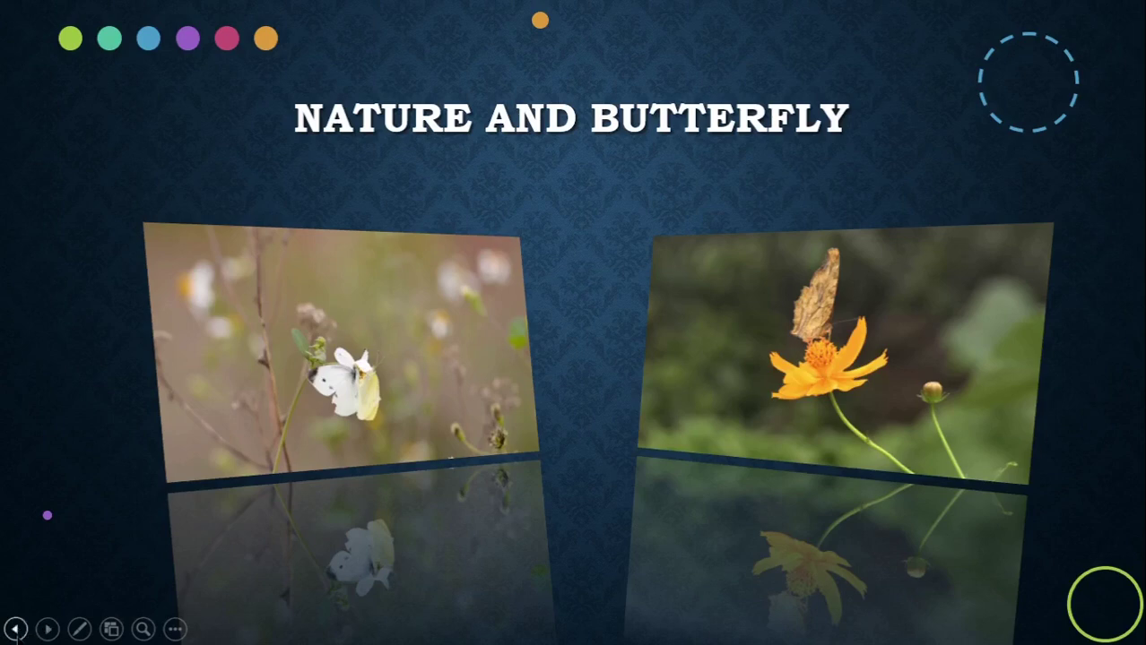
# - Step back three slides to Industry Overview, then forward to Nature and Butterfly, revealing the second photo
pyautogui.click(16, 630)
pyautogui.click(16, 629)
pyautogui.click(16, 630)
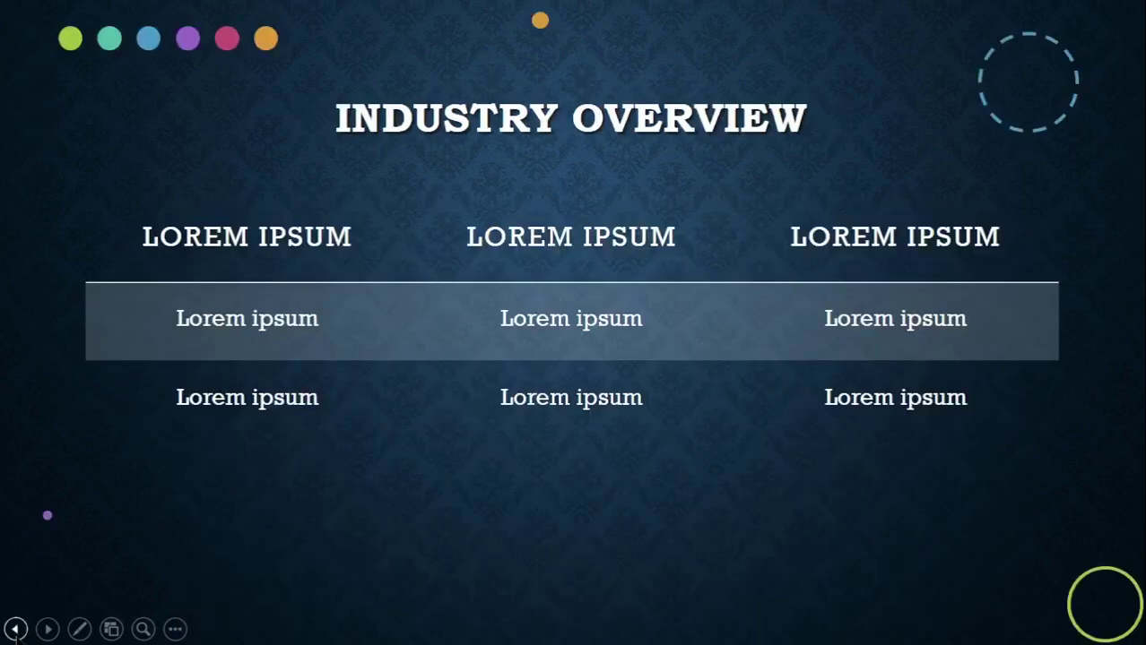
pyautogui.click(47, 630)
pyautogui.click(47, 629)
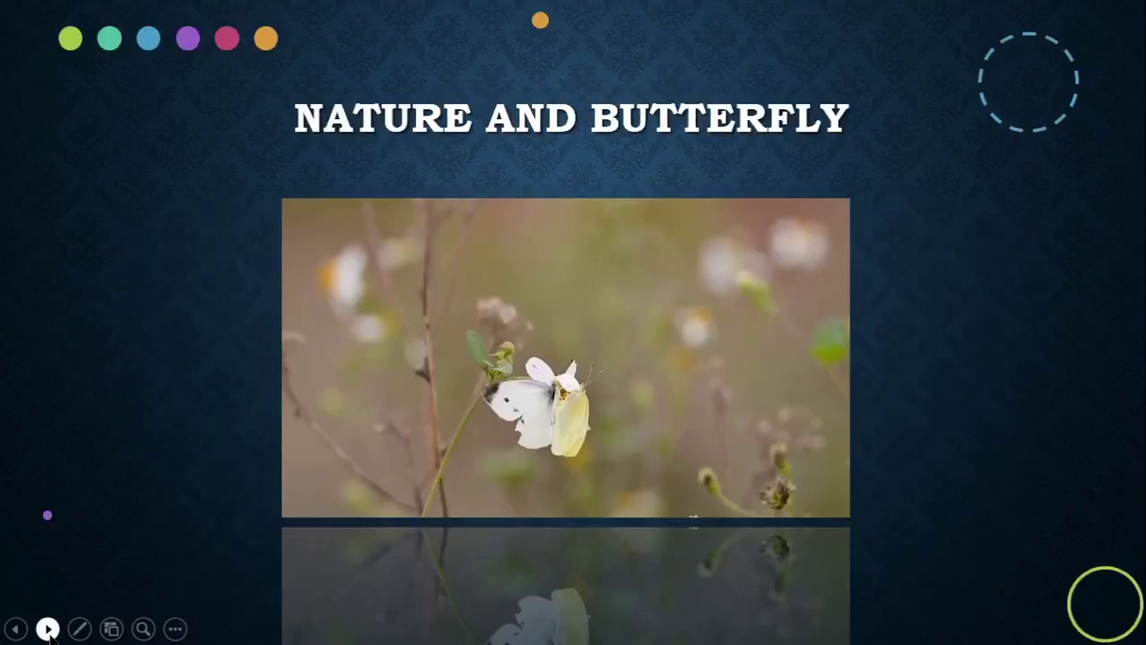
pyautogui.click(48, 630)
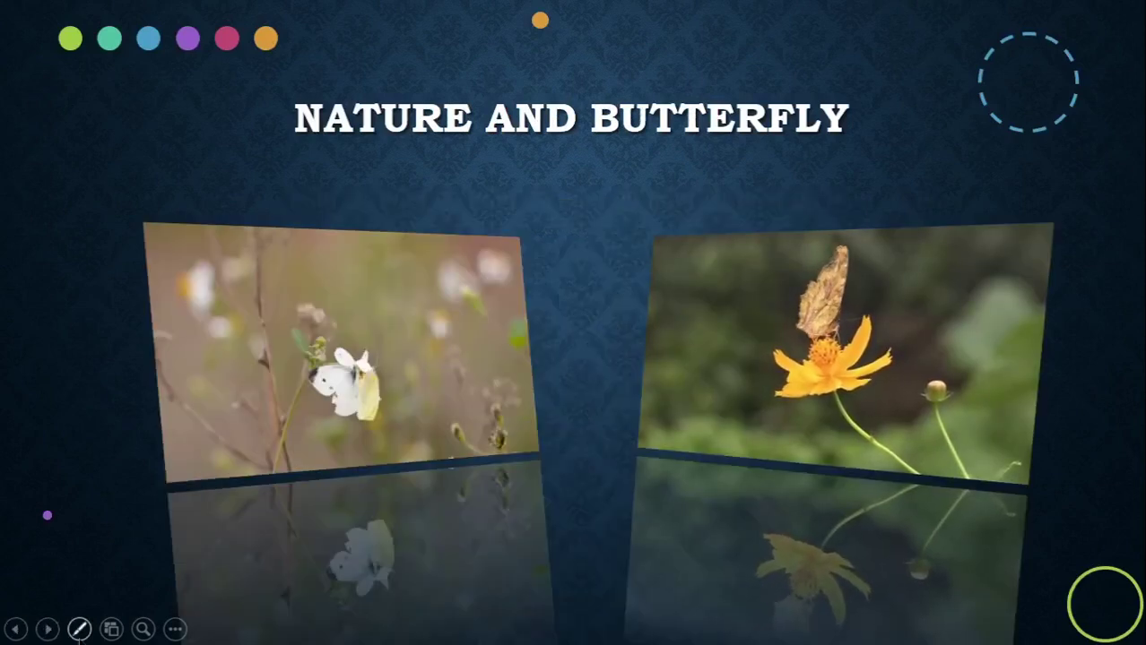
# - Advance to the Our Products/Services slide and switch on the laser pointer
pyautogui.click(79, 630)
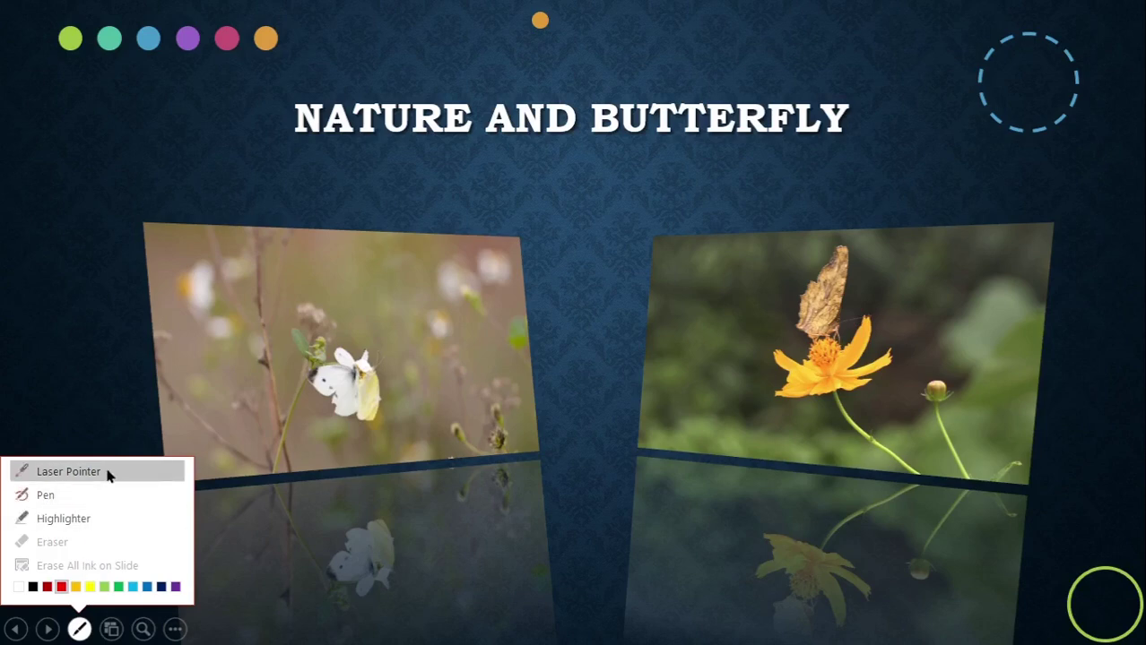
pyautogui.click(50, 629)
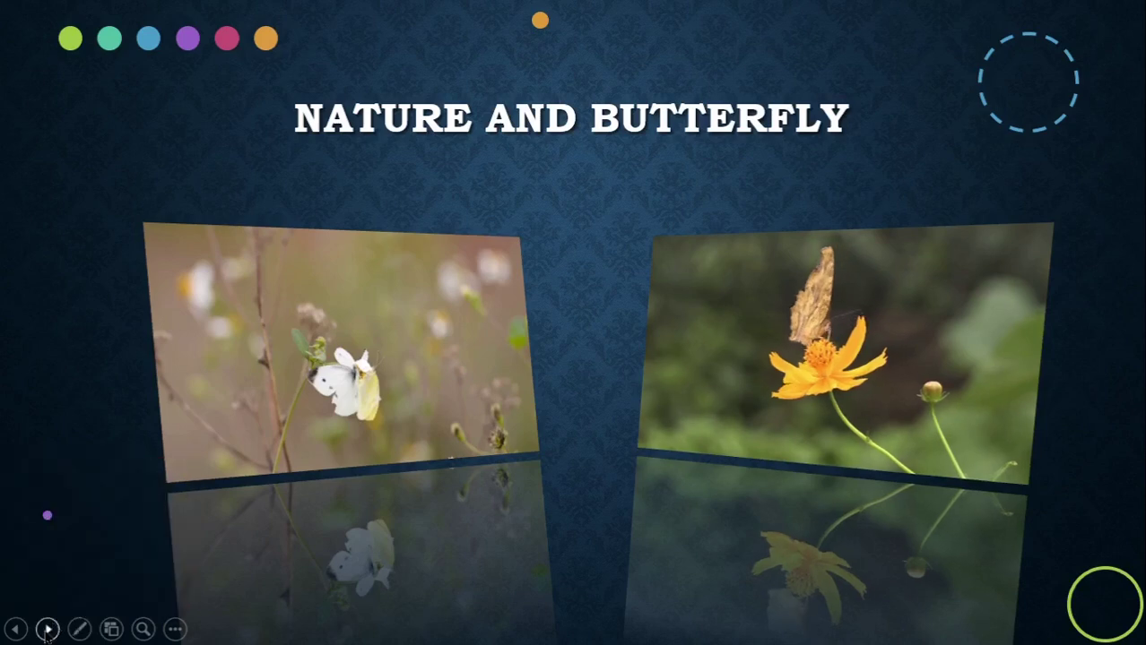
pyautogui.click(48, 629)
pyautogui.click(79, 630)
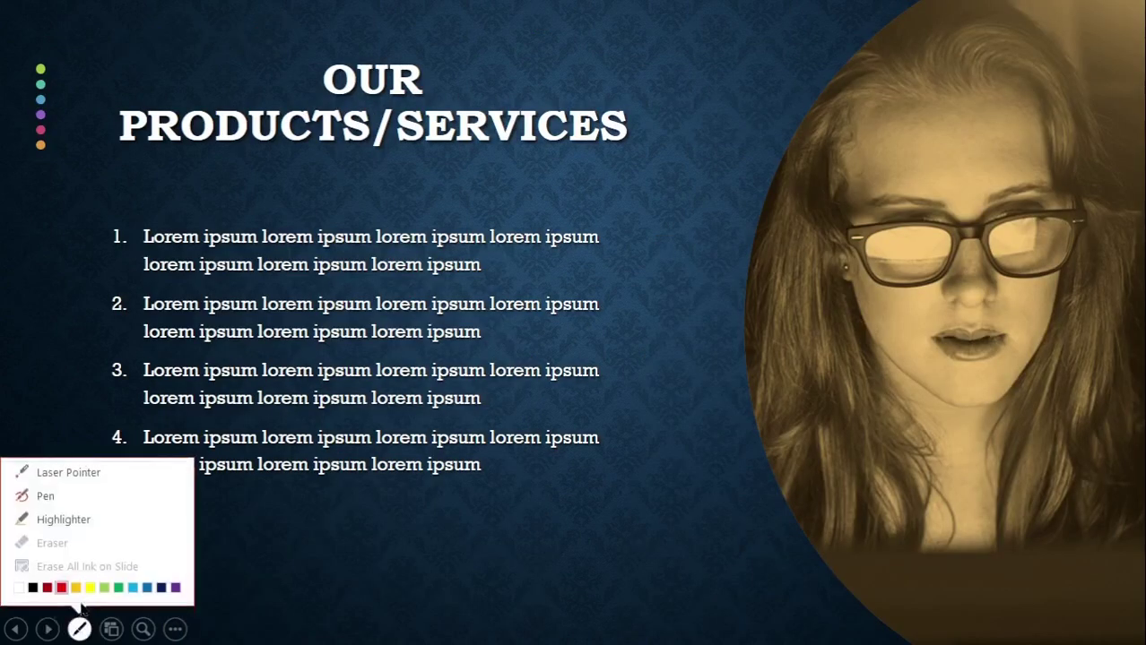
pyautogui.click(106, 477)
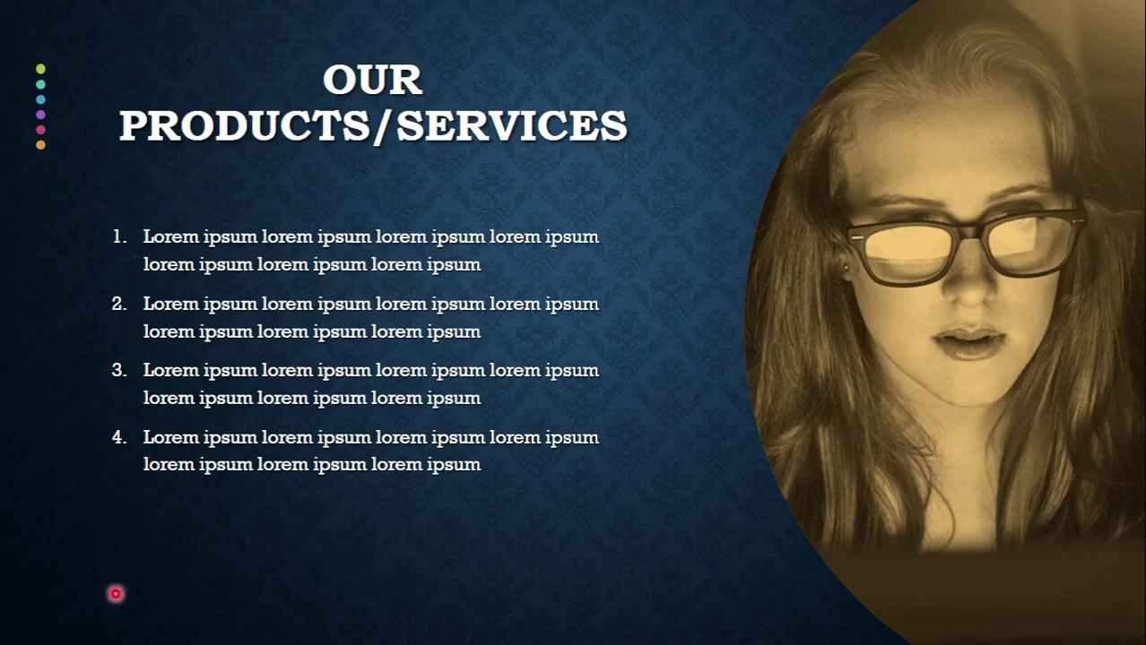
# - Switch to the pen and underline PRODUCTS in the slide title with red ink
pyautogui.click(79, 629)
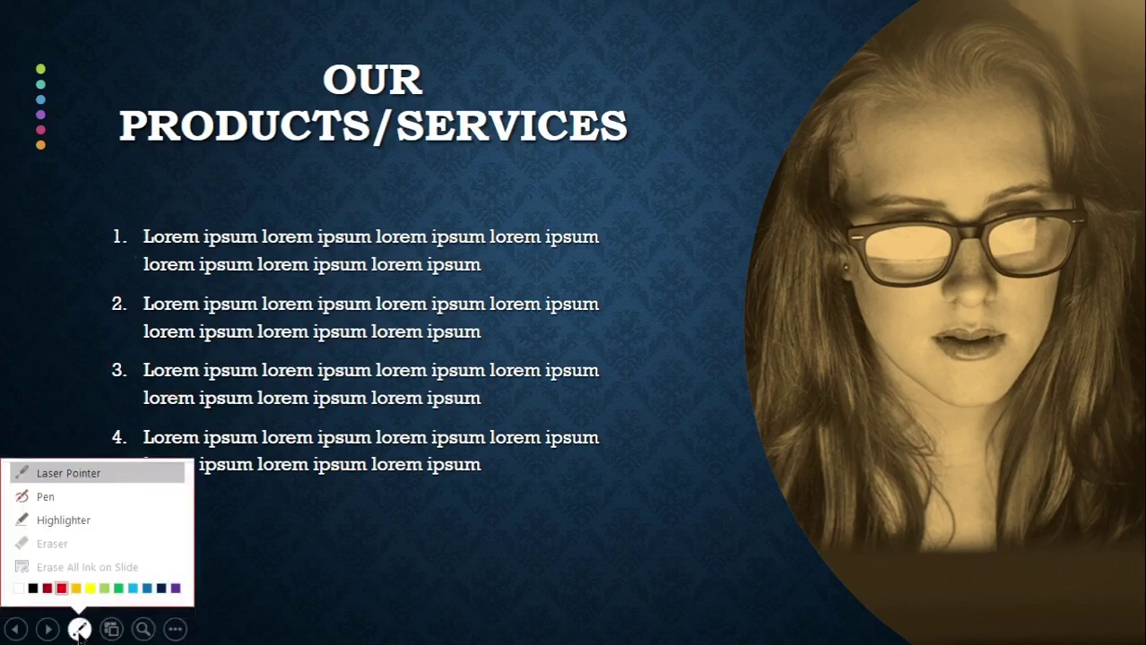
pyautogui.click(72, 496)
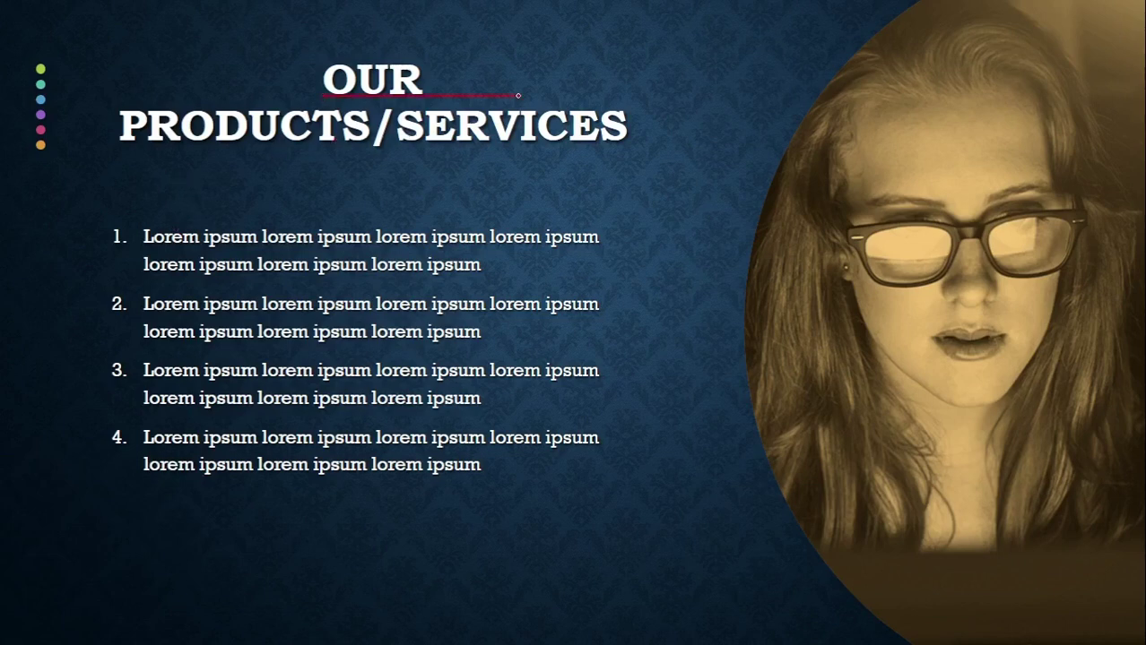
pyautogui.moveTo(134, 144); pyautogui.dragTo(298, 157)
# - Open the ink tool options, then the More slide show options menu
pyautogui.click(79, 629)
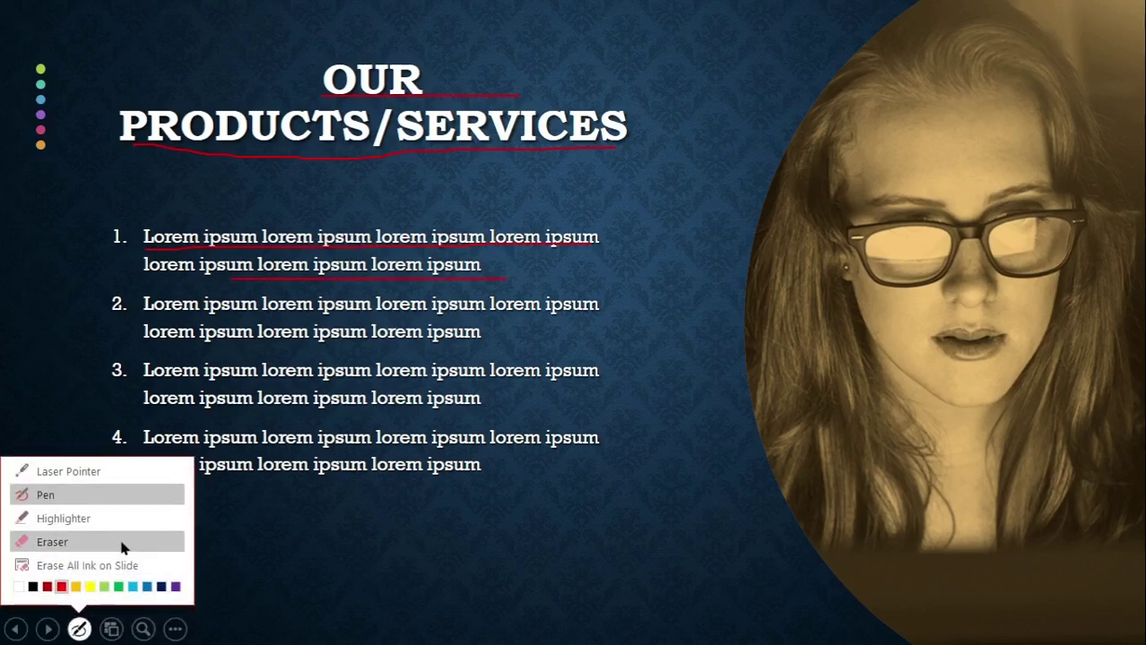
pyautogui.click(175, 631)
pyautogui.click(175, 631)
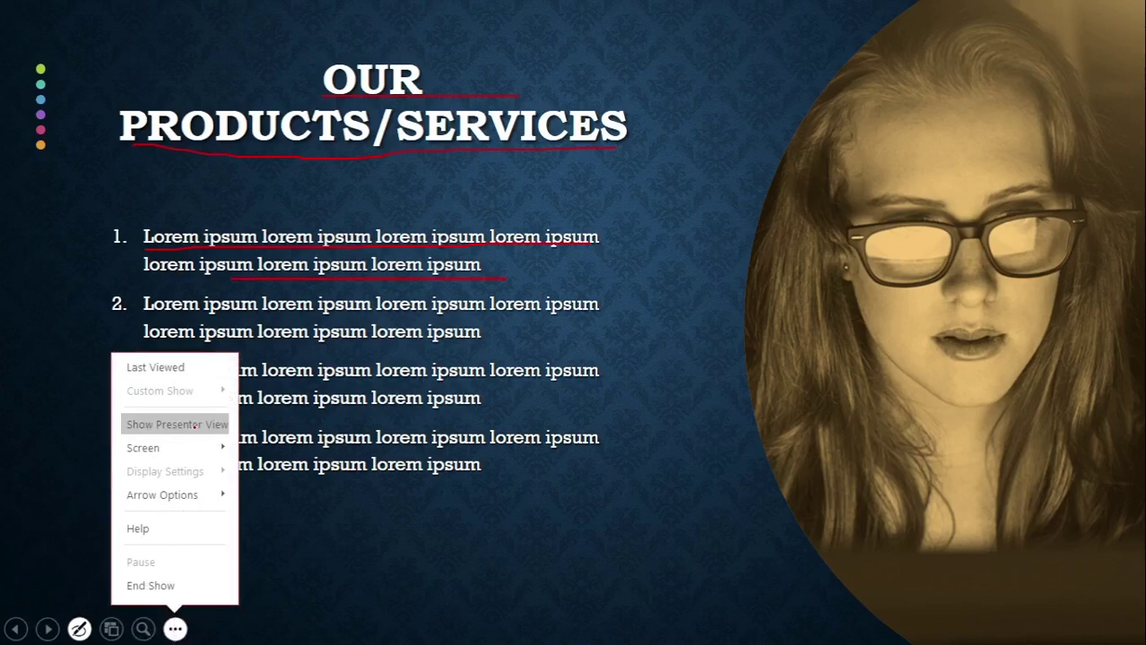
# - Switch the show to Presenter View and turn the pen off
pyautogui.click(194, 427)
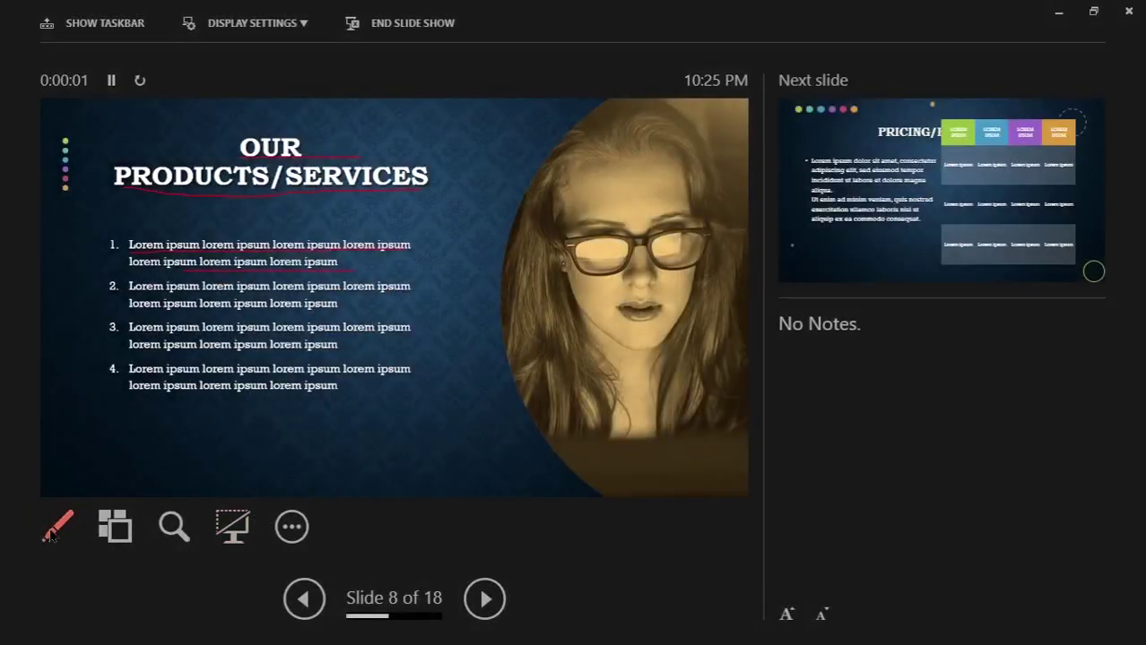
pyautogui.click(51, 533)
pyautogui.click(94, 394)
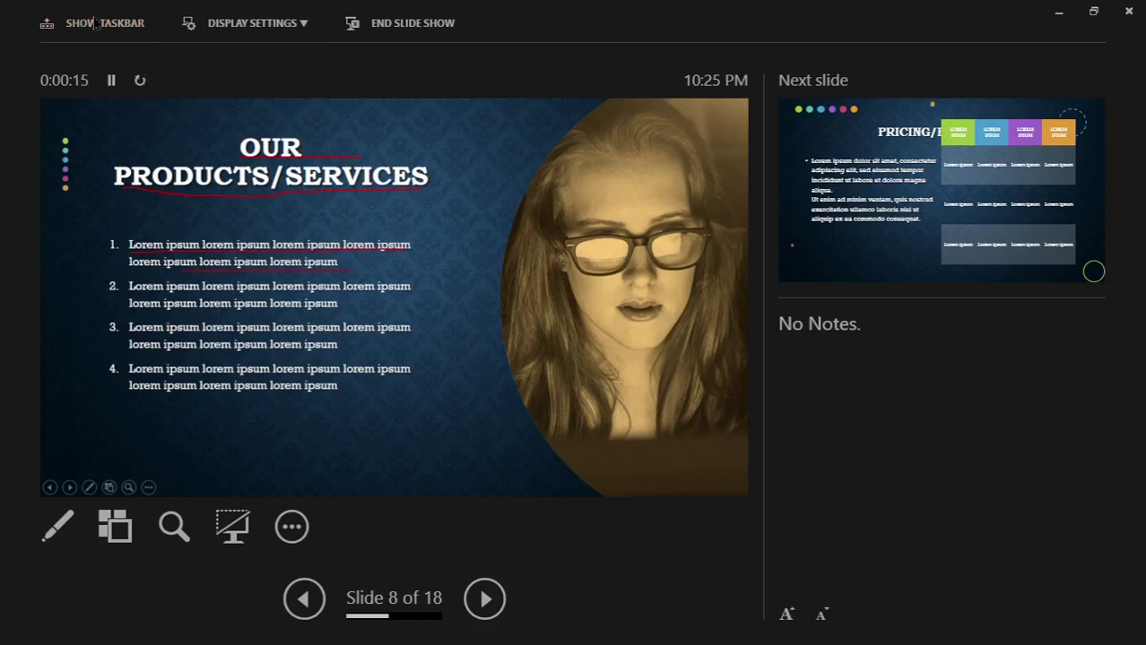
pyautogui.click(95, 23)
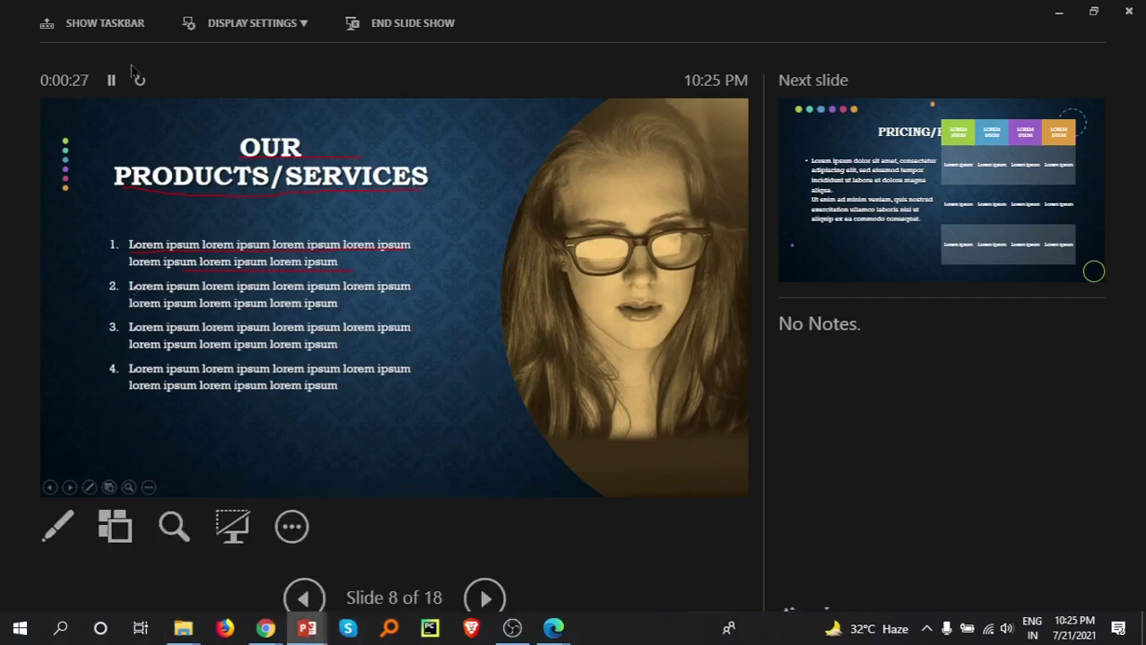
pyautogui.click(99, 25)
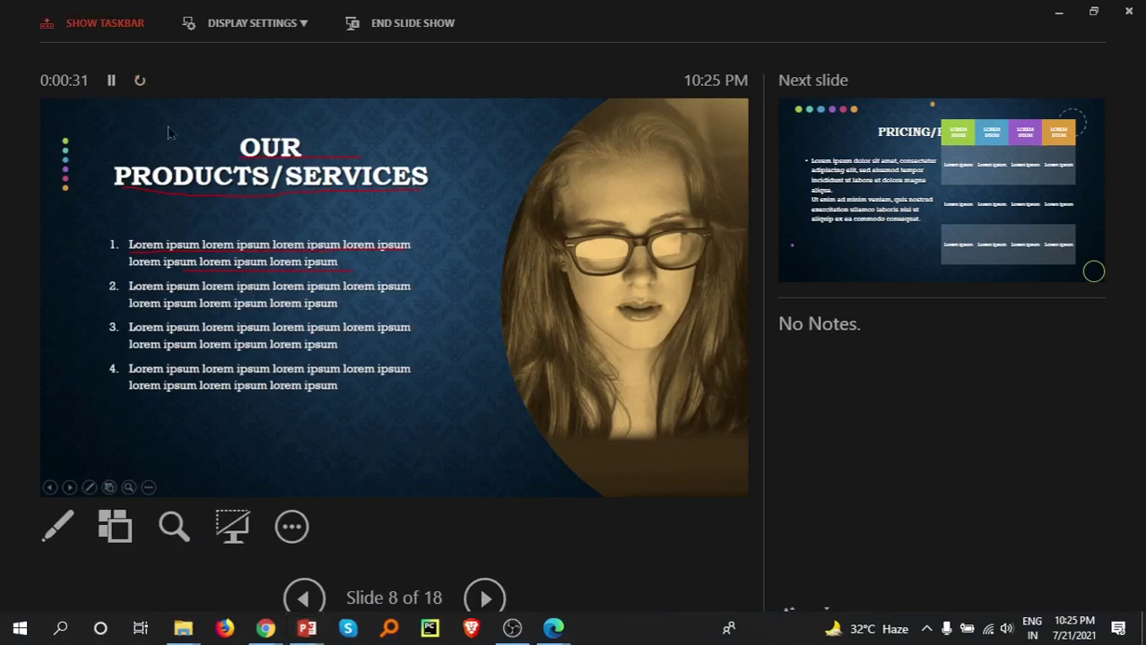
pyautogui.click(117, 23)
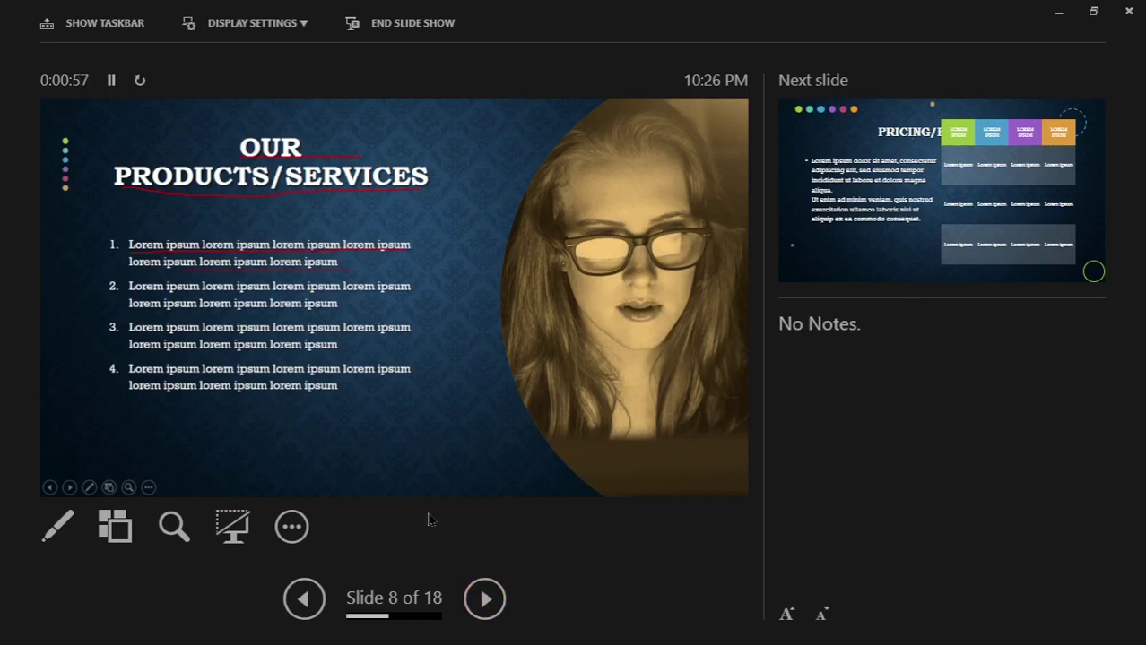
pyautogui.click(53, 532)
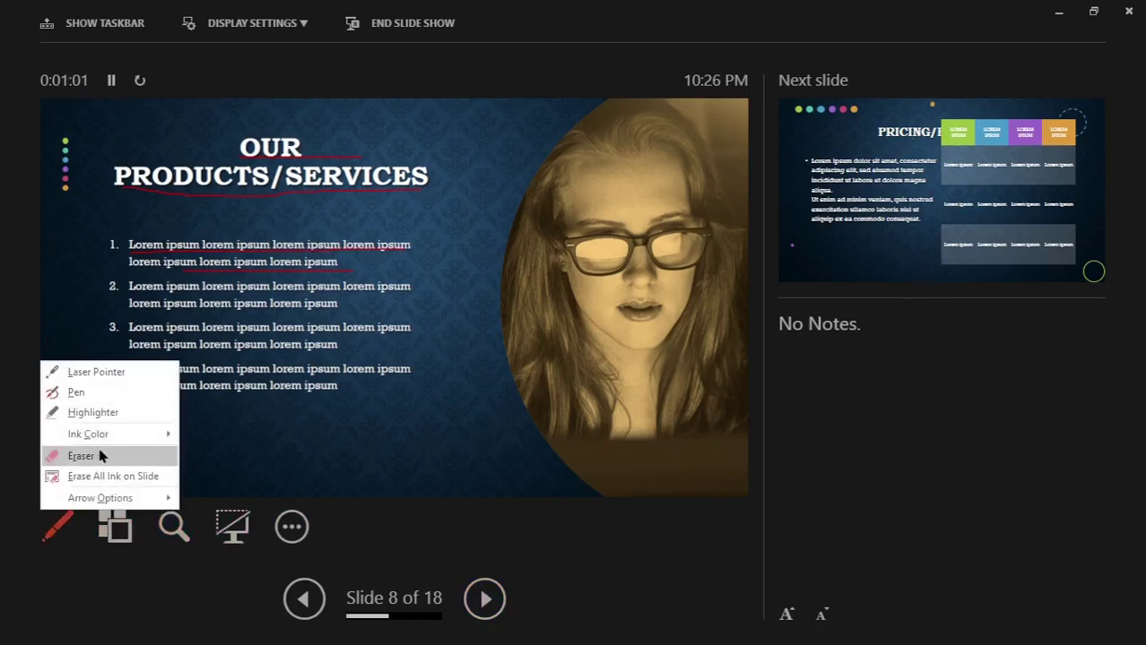
# - Highlight the second lines of bullets 2 and 3, then bullet 1's first line in a different ink colour
pyautogui.click(107, 413)
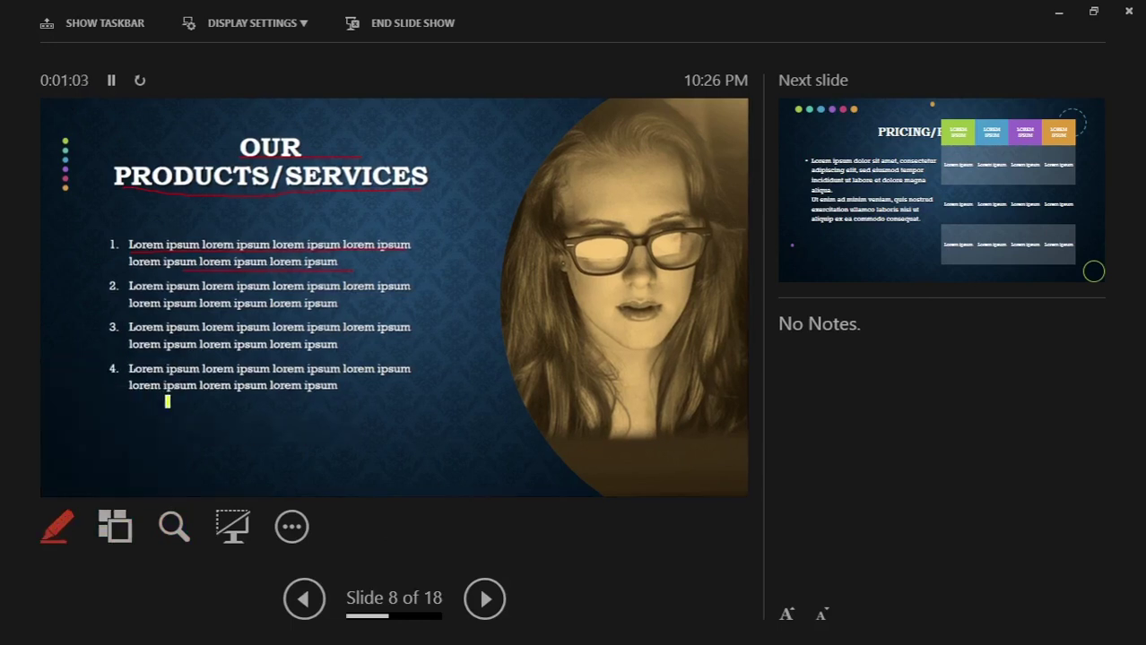
pyautogui.moveTo(176, 304); pyautogui.dragTo(337, 305)
pyautogui.moveTo(161, 346); pyautogui.dragTo(325, 346)
pyautogui.click(56, 529)
pyautogui.moveTo(88, 434)
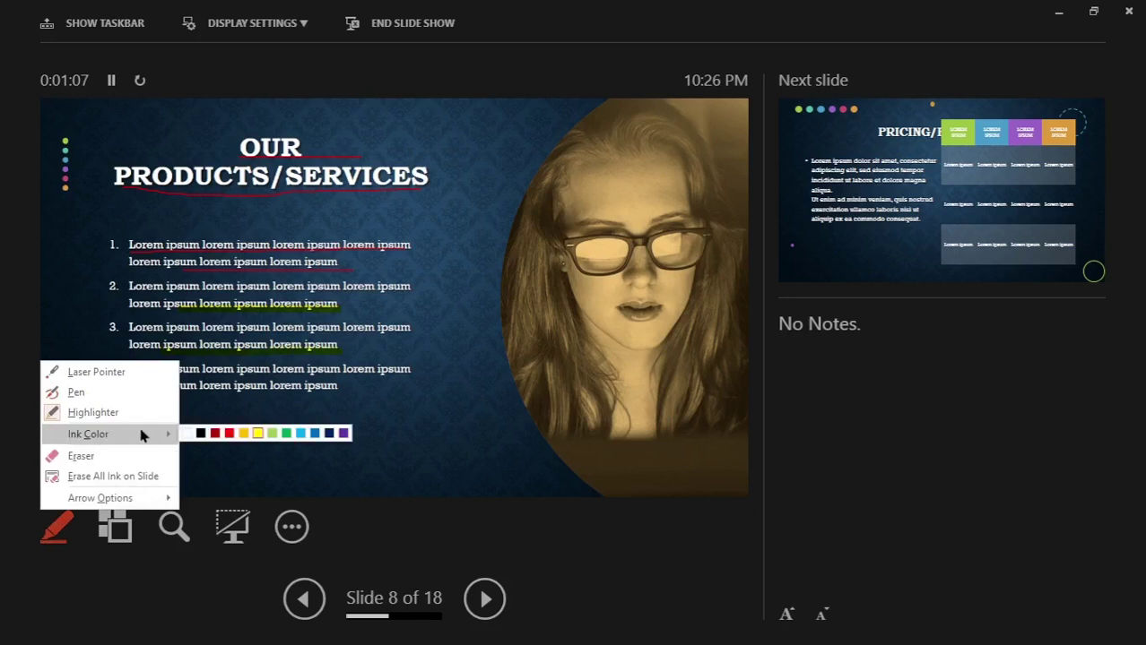
pyautogui.click(272, 434)
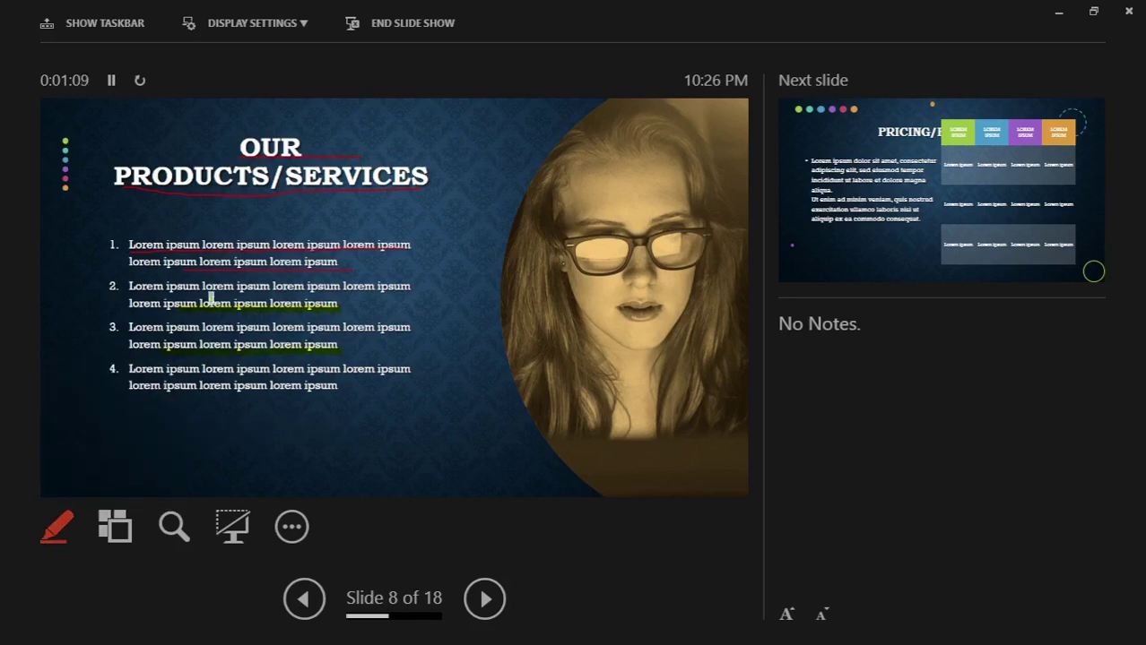
pyautogui.moveTo(166, 244); pyautogui.dragTo(385, 244)
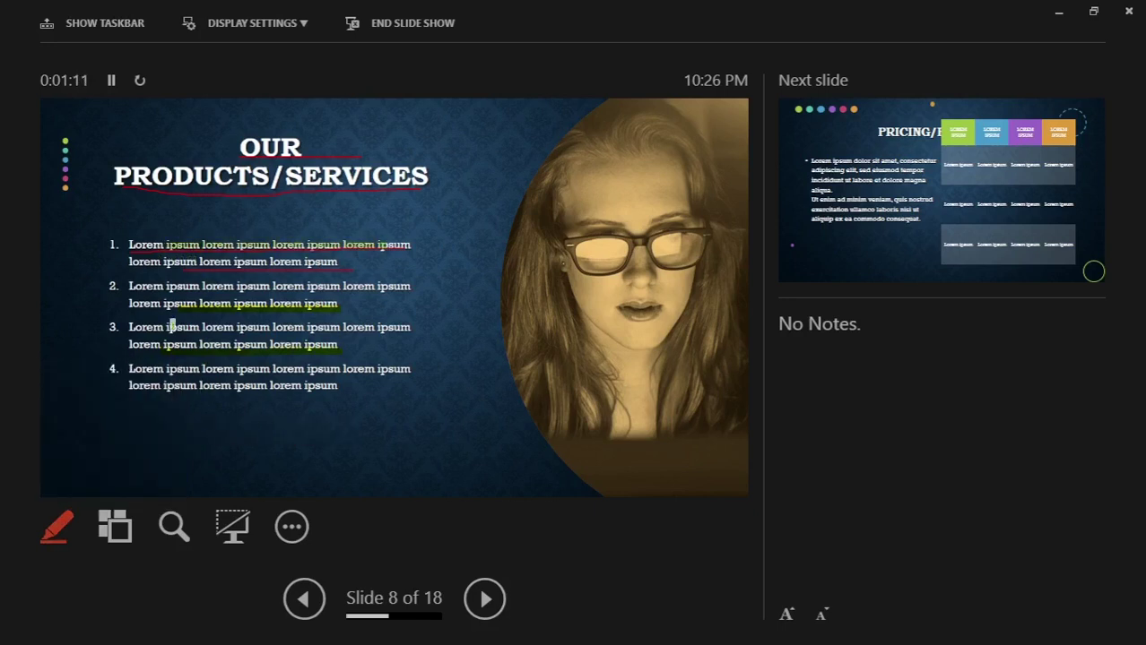
# - Erase the three highlights on bullets 2, 3 and 1, keeping the eraser active
pyautogui.click(57, 528)
pyautogui.click(71, 456)
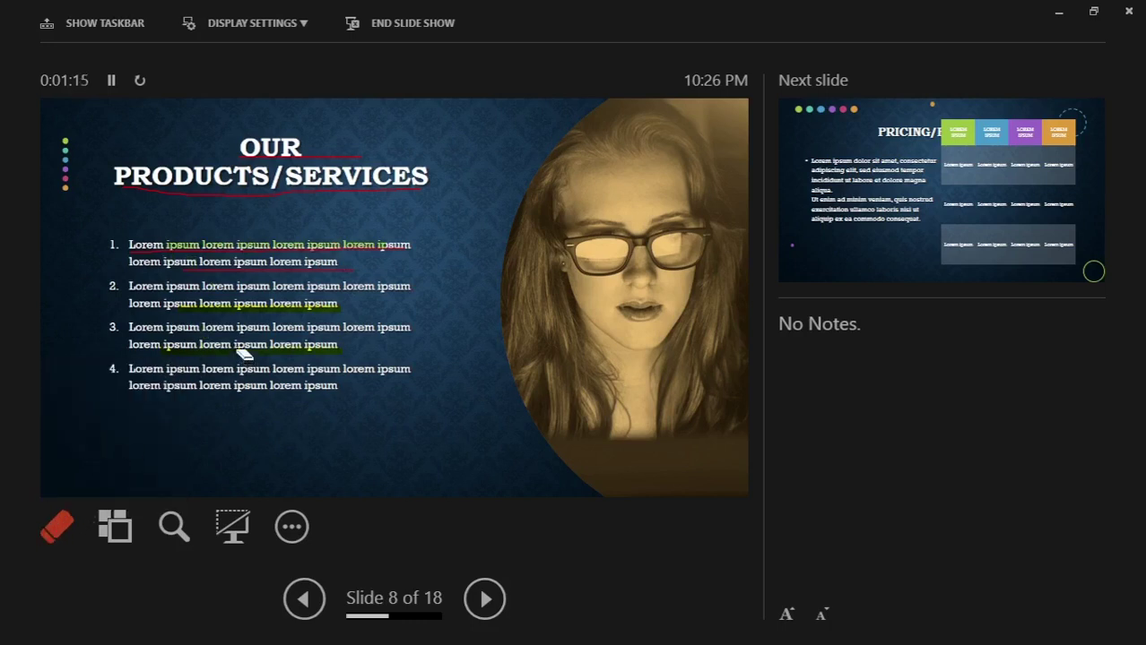
pyautogui.click(283, 305)
pyautogui.click(280, 351)
pyautogui.click(354, 247)
pyautogui.click(59, 525)
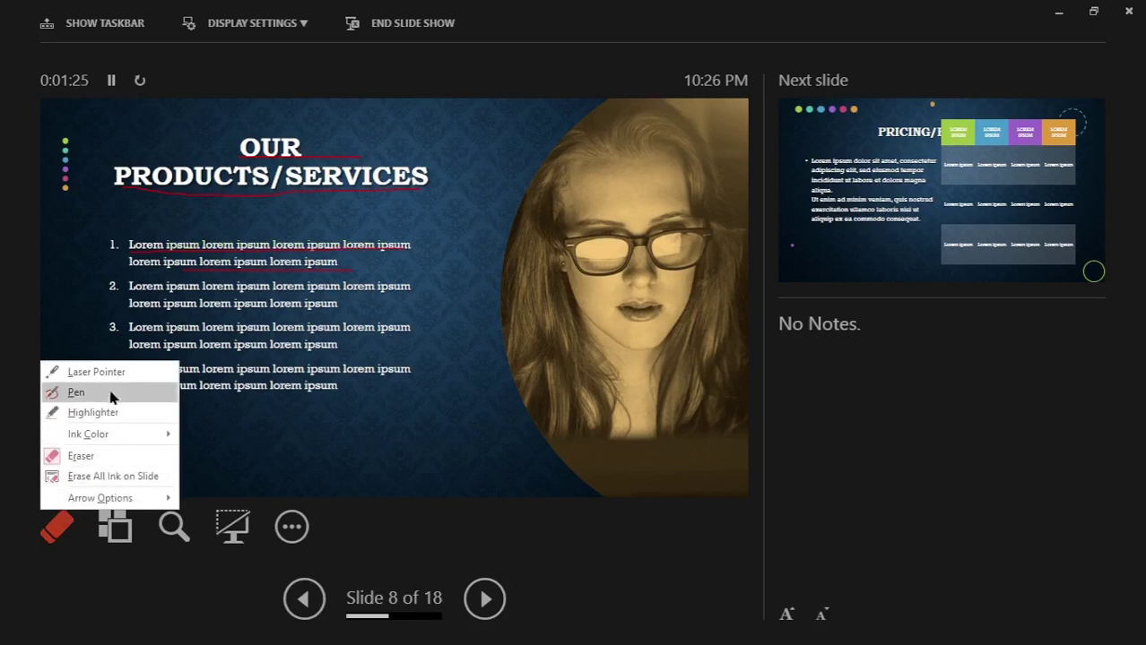
pyautogui.click(342, 449)
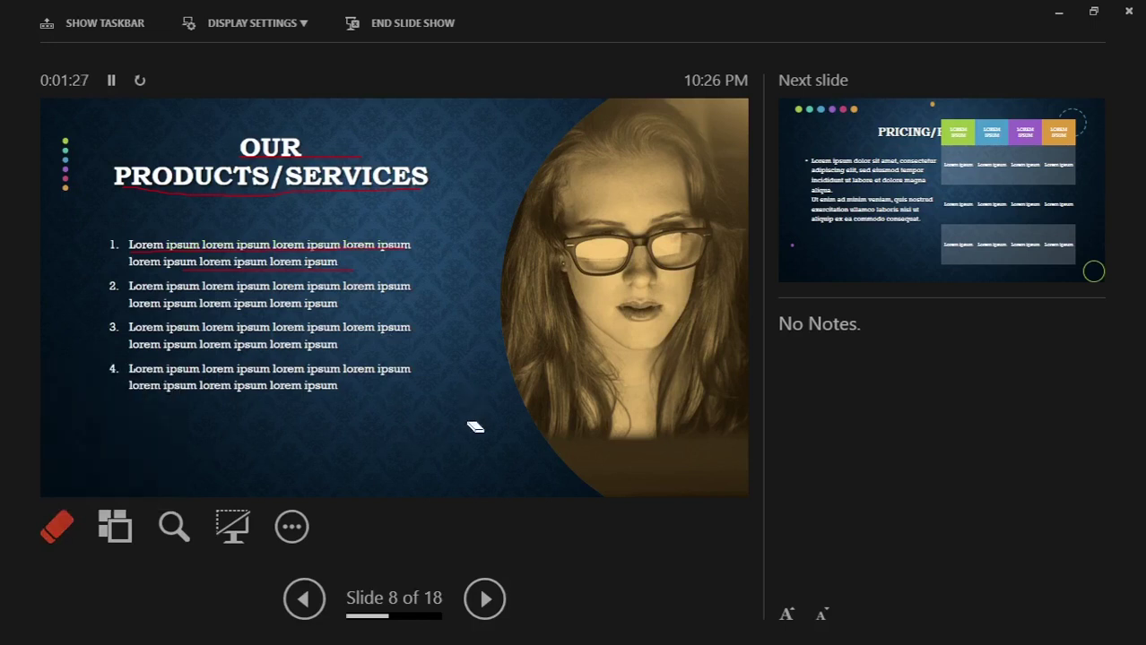
# - Dismiss the More options menu unused and advance to slide 10, Company Performance
pyautogui.click(291, 527)
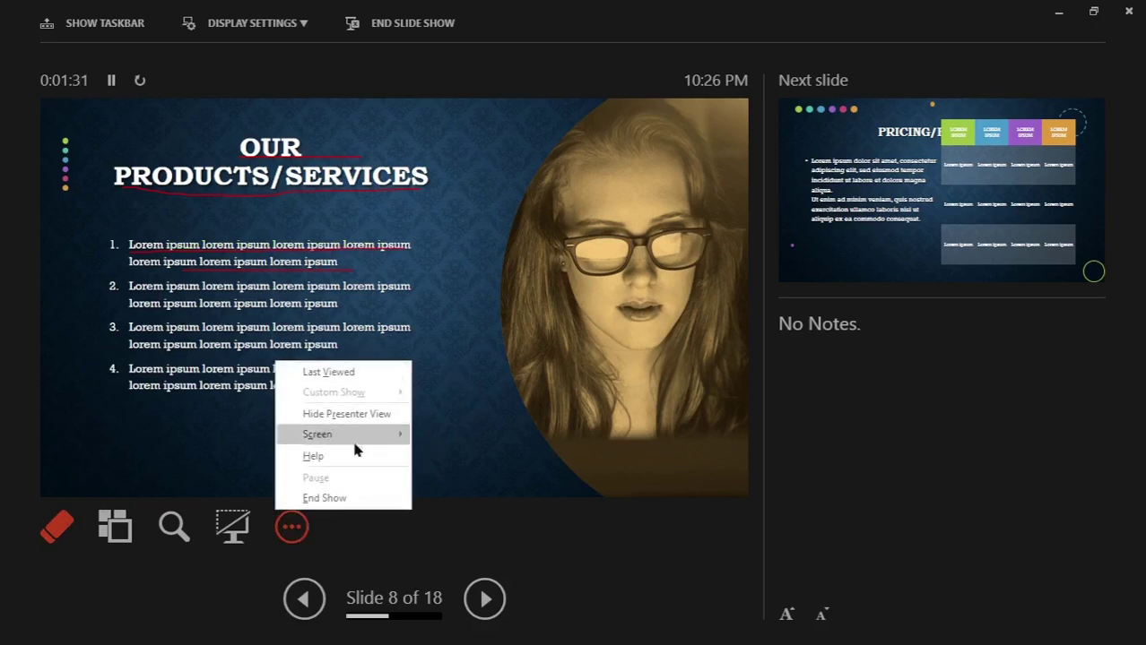
pyautogui.click(515, 516)
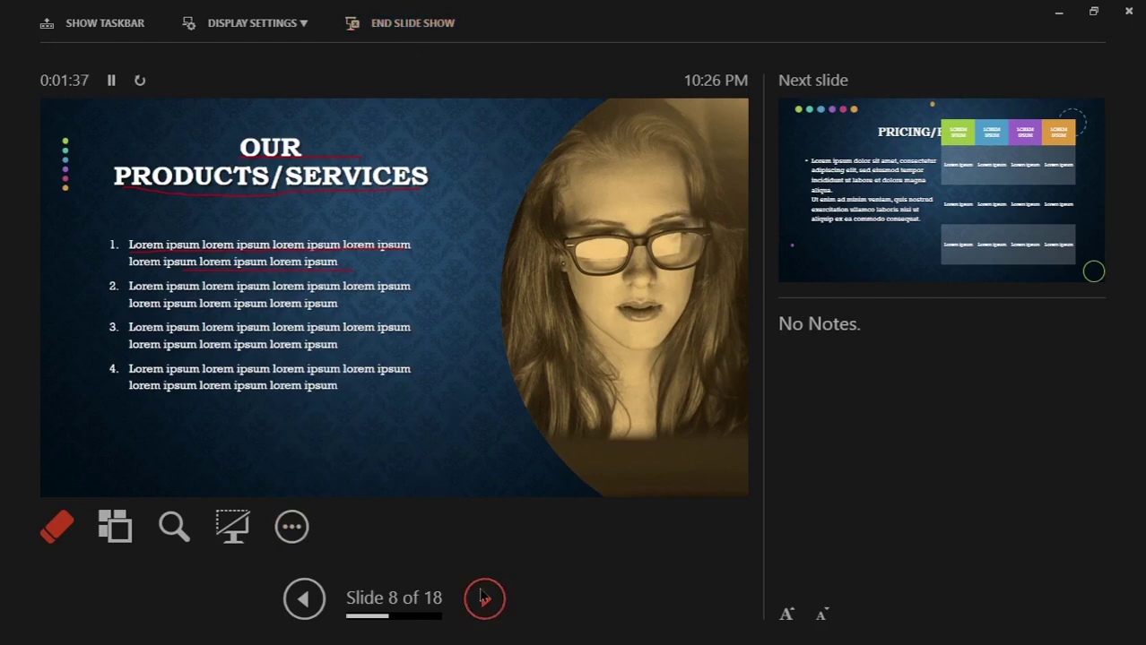
pyautogui.click(483, 597)
pyautogui.click(482, 597)
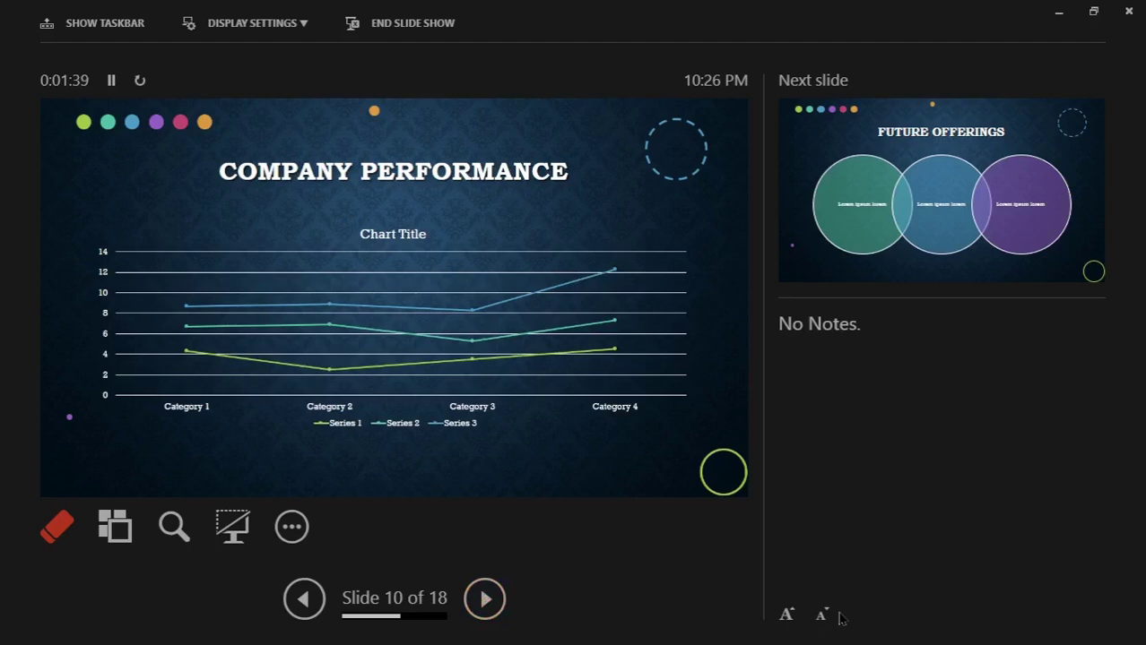
# - Enlarge the speaker notes font twice, shrink it back to normal, then advance a slide
pyautogui.click(787, 615)
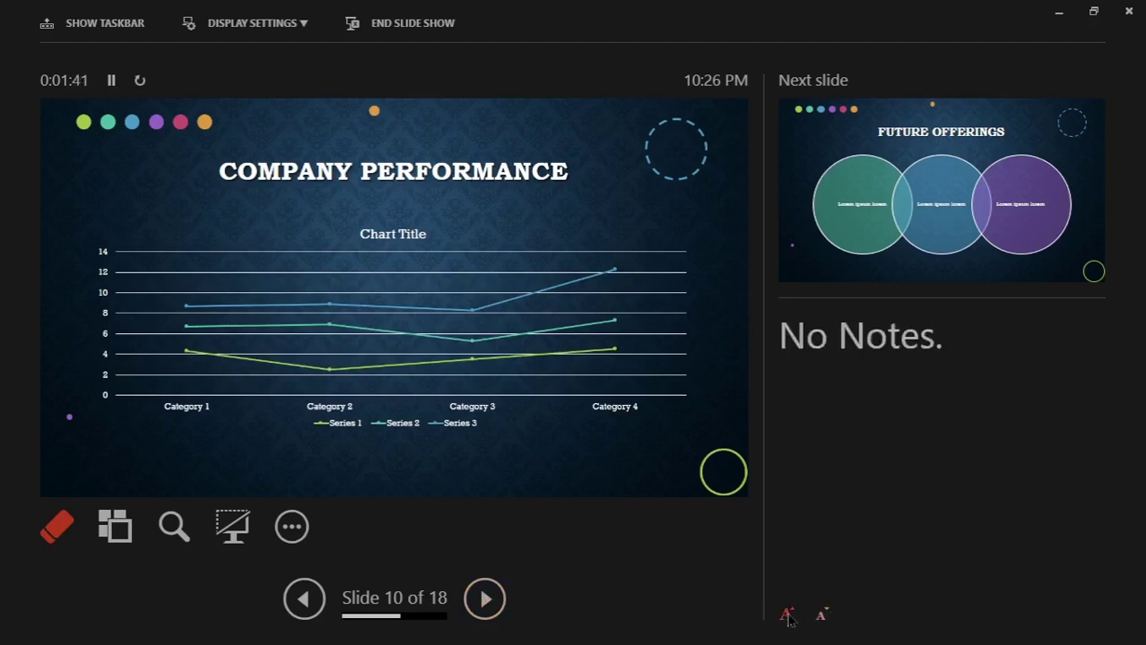
pyautogui.click(786, 615)
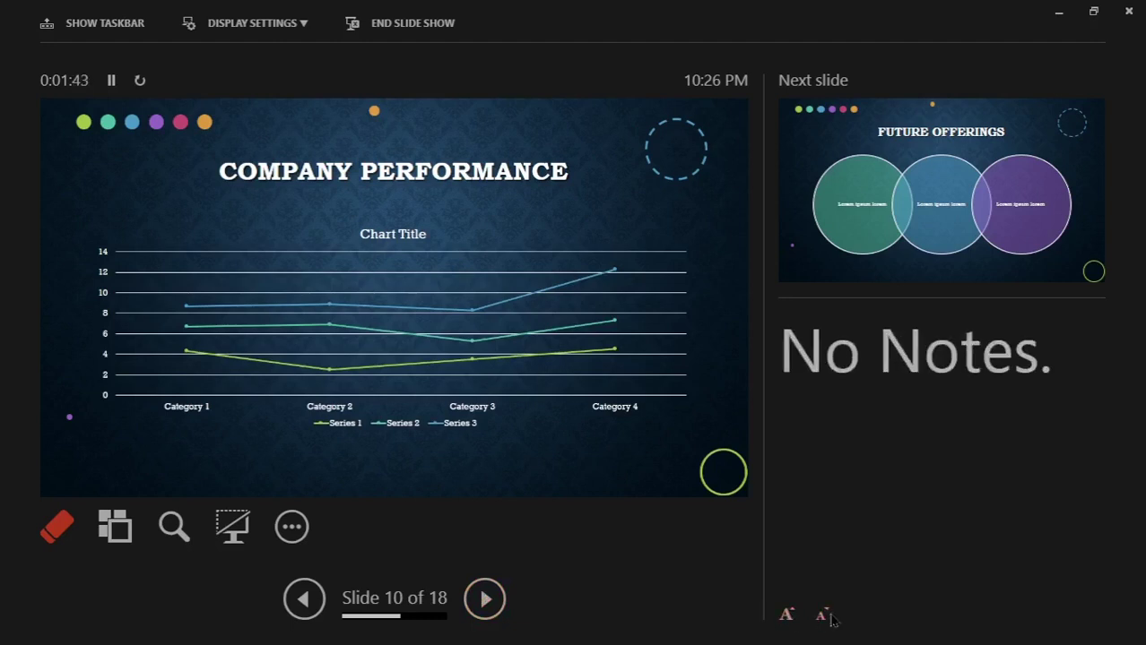
pyautogui.click(824, 615)
pyautogui.click(825, 615)
pyautogui.click(824, 615)
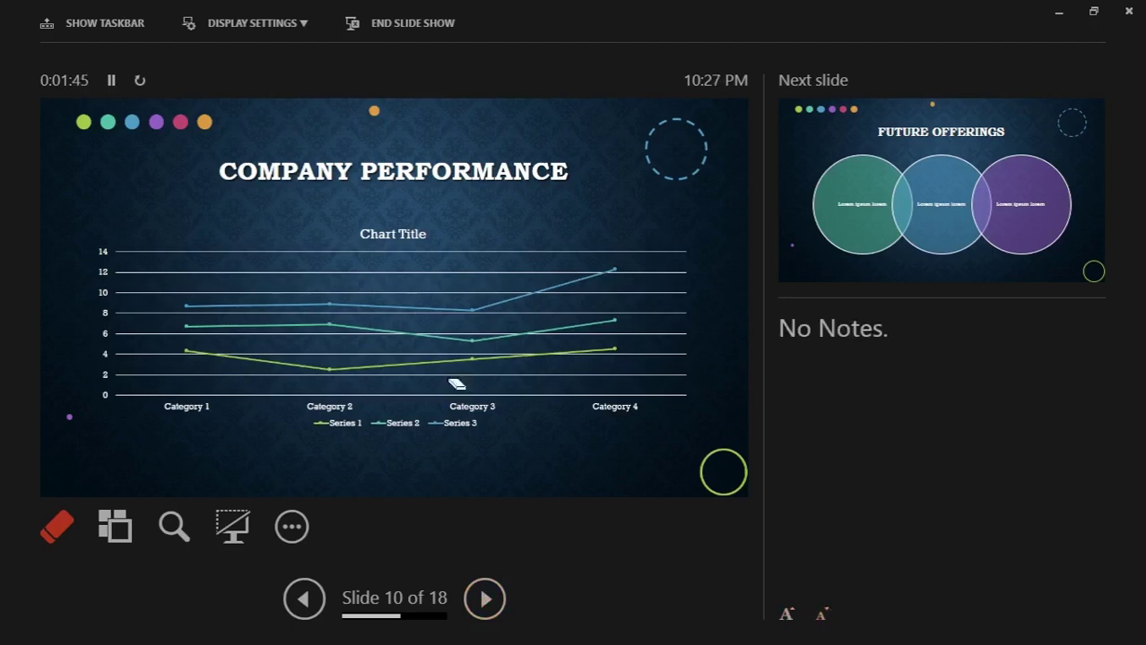
pyautogui.click(485, 599)
# - Jump ahead to slide 14, Competitive Comparison, then go back to slide 11, Future Offerings
pyautogui.click(485, 599)
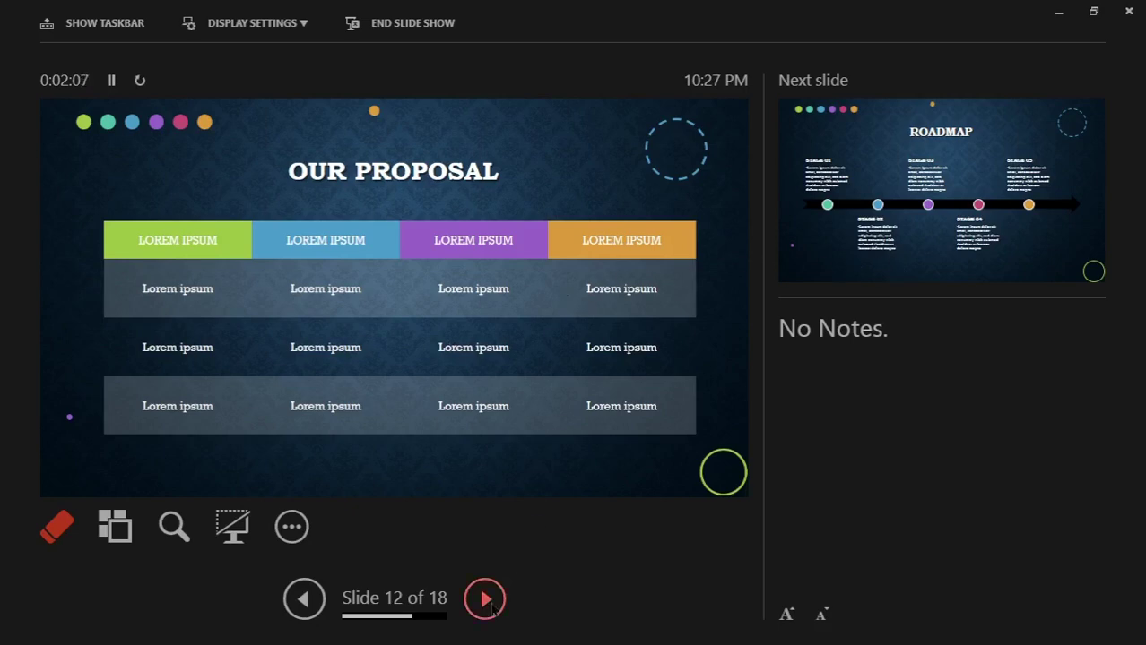
pyautogui.click(485, 600)
pyautogui.click(485, 600)
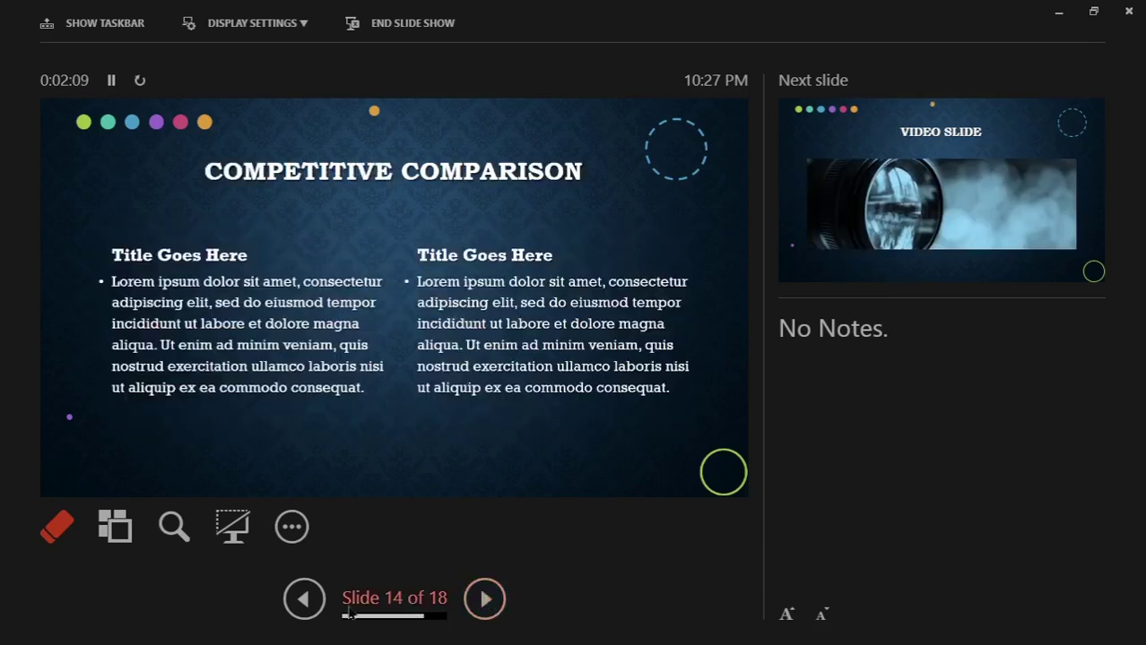
pyautogui.click(307, 602)
pyautogui.click(310, 606)
pyautogui.click(309, 608)
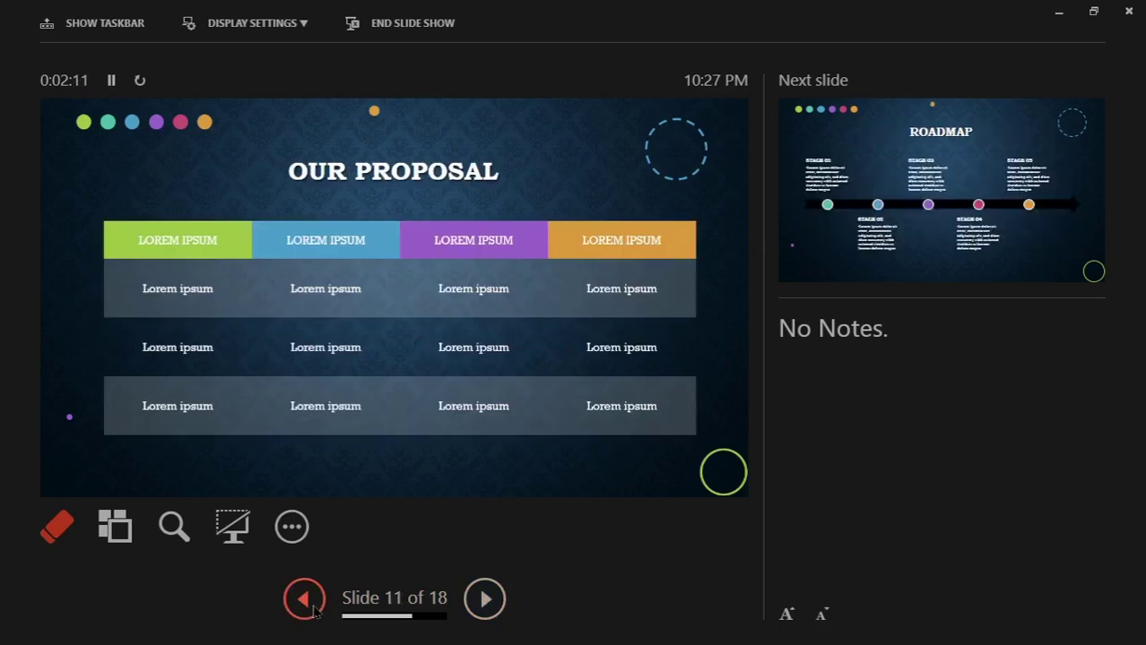
pyautogui.click(51, 537)
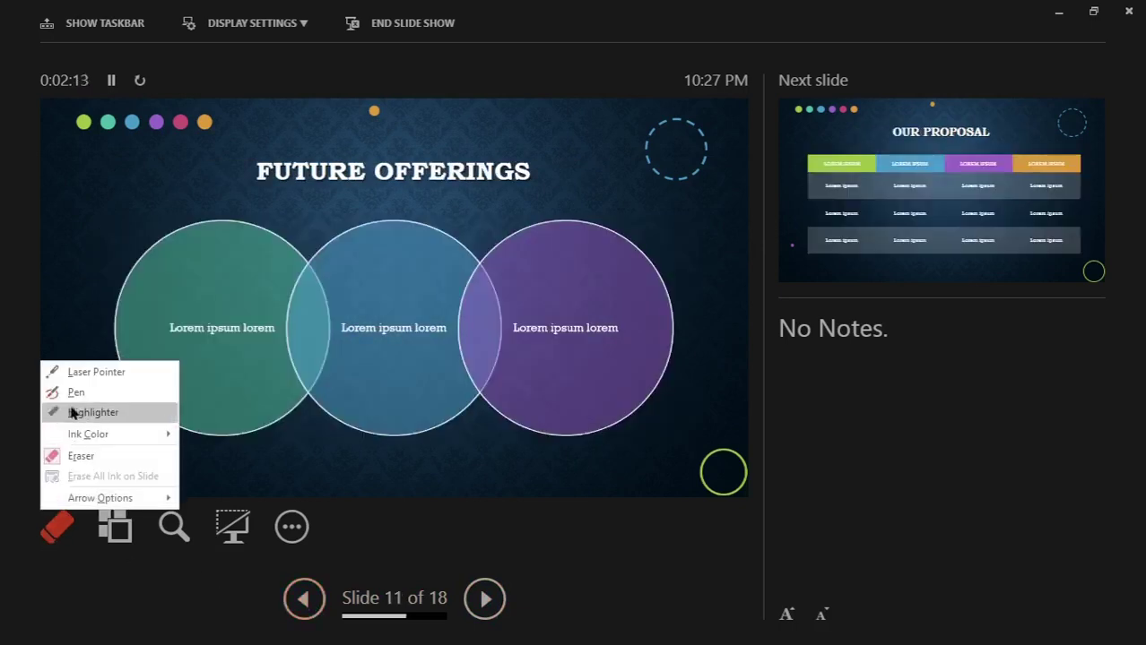
# - Switch to the laser pointer and advance through Our Proposal to slide 13, Roadmap
pyautogui.click(79, 375)
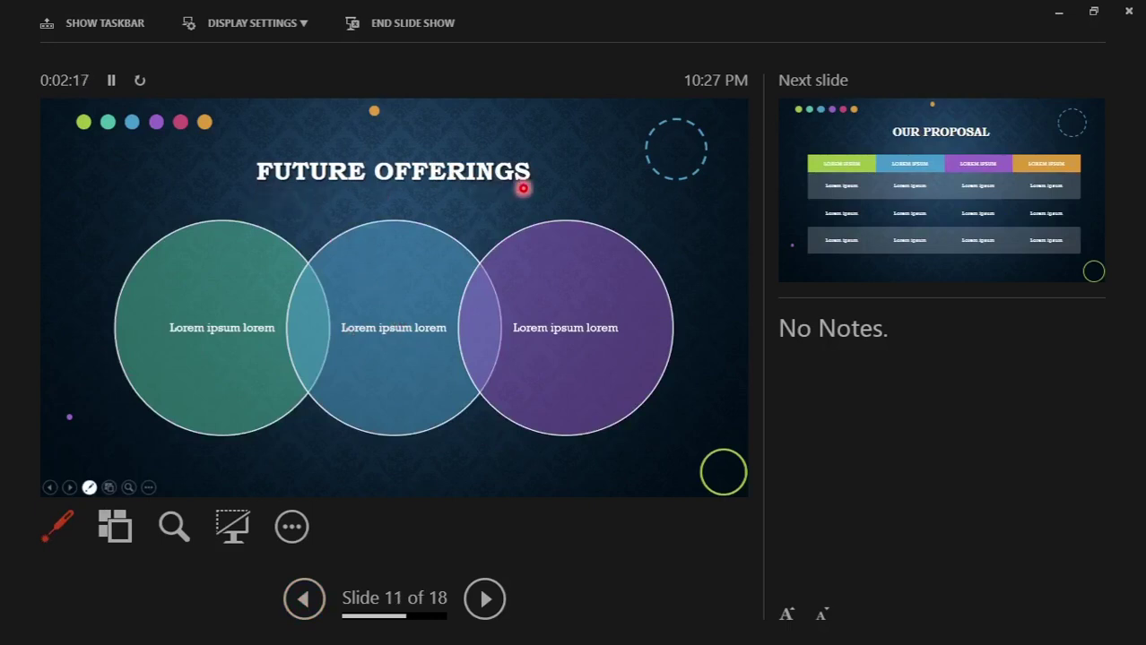
pyautogui.click(485, 598)
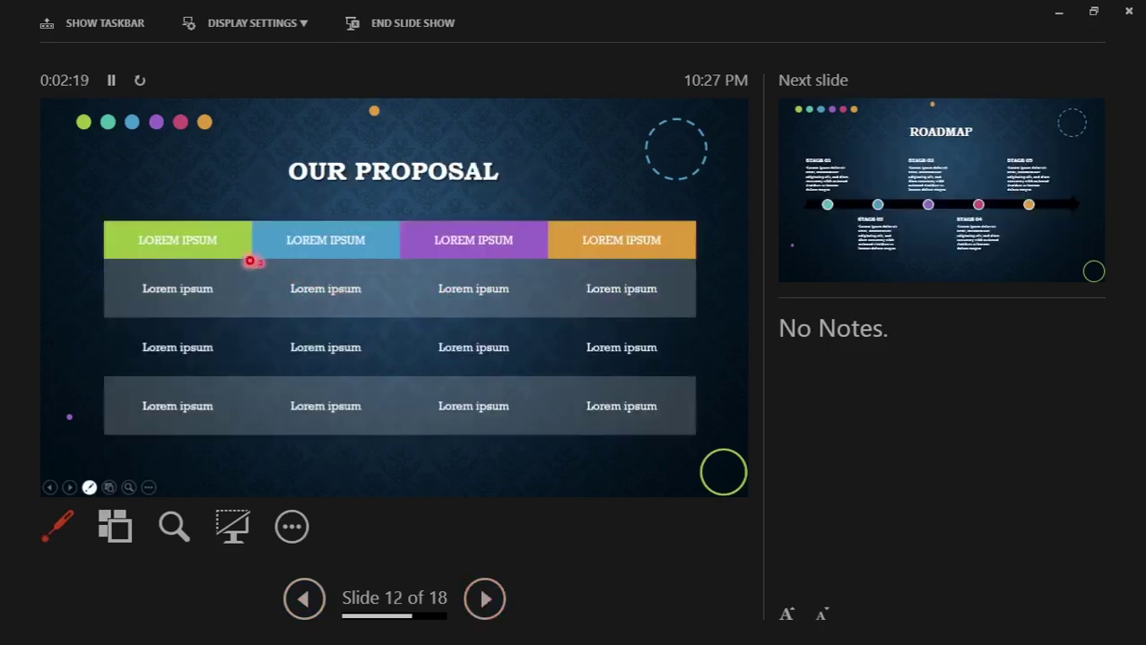
pyautogui.click(485, 599)
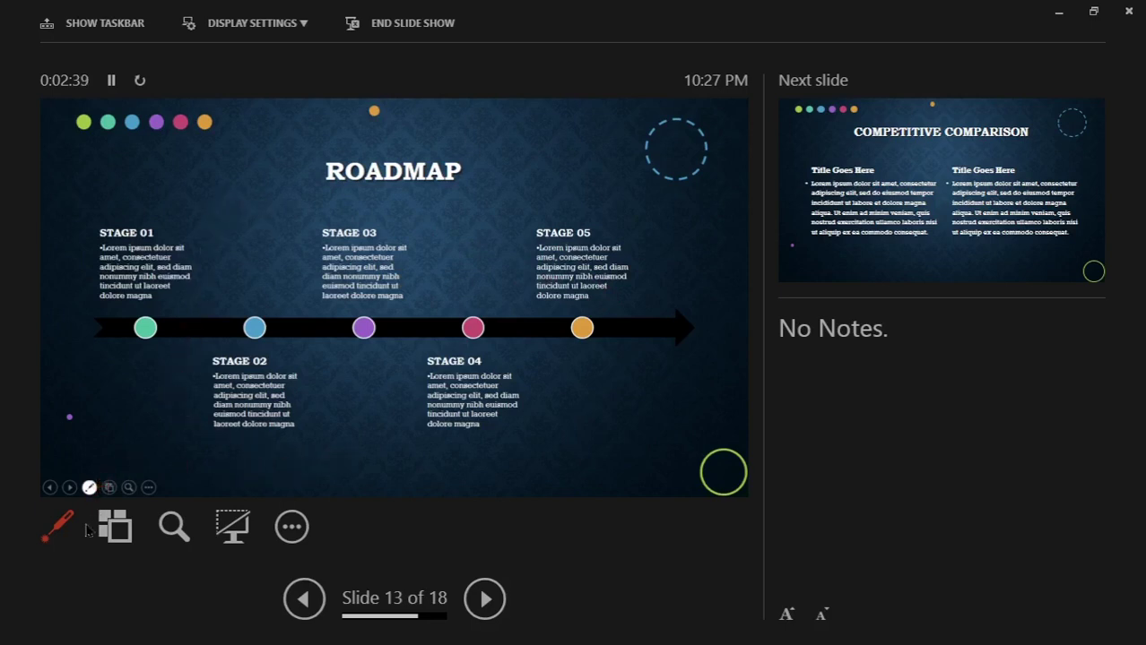
pyautogui.click(54, 516)
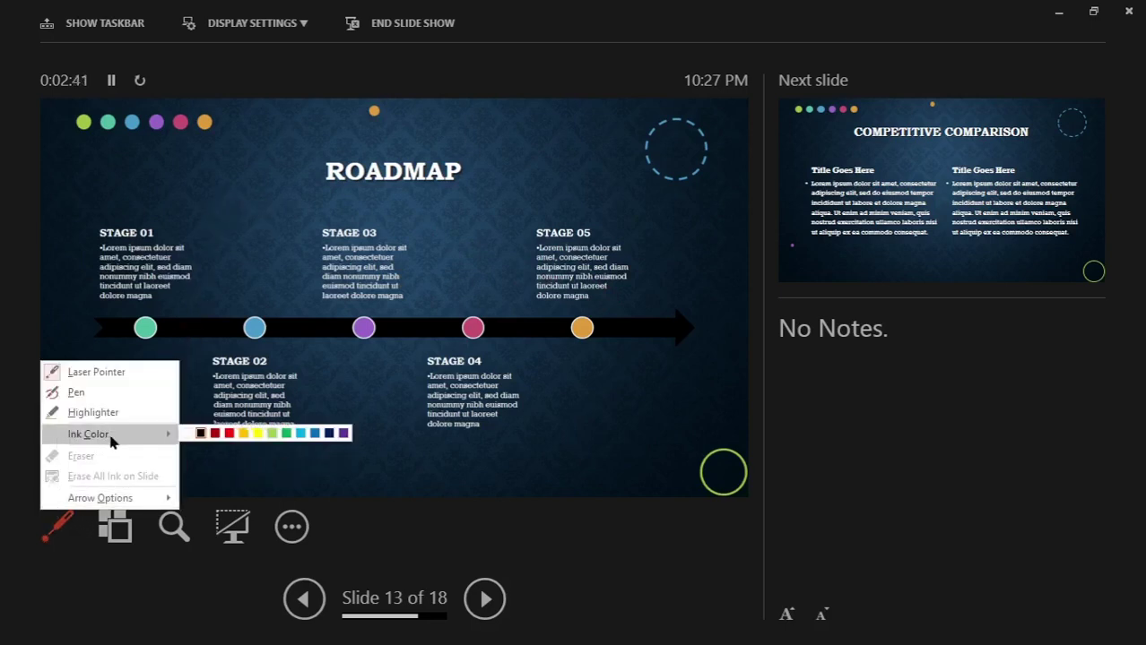
pyautogui.moveTo(100, 499)
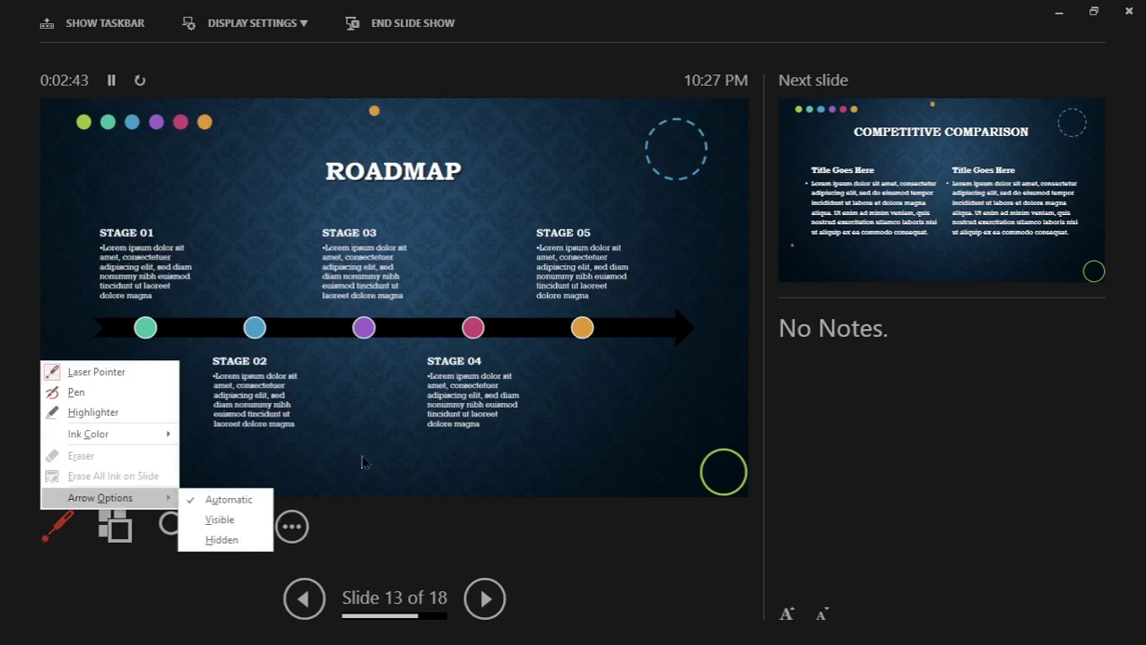
pyautogui.click(363, 462)
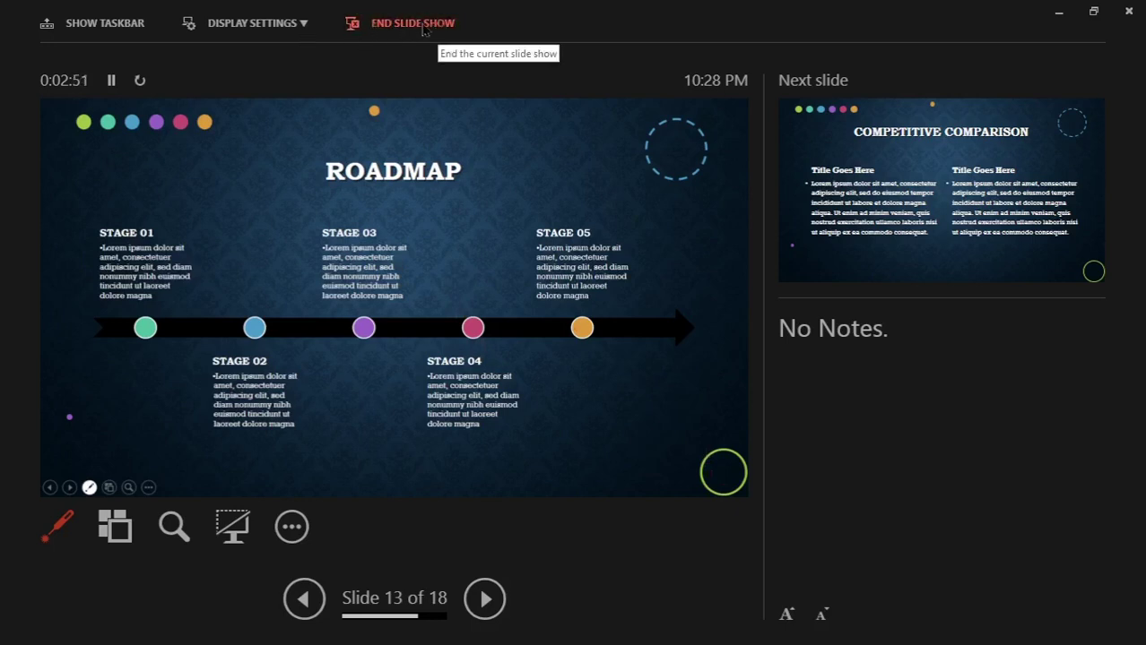
# - End the slide show and choose Discard for the ink annotations
pyautogui.click(425, 30)
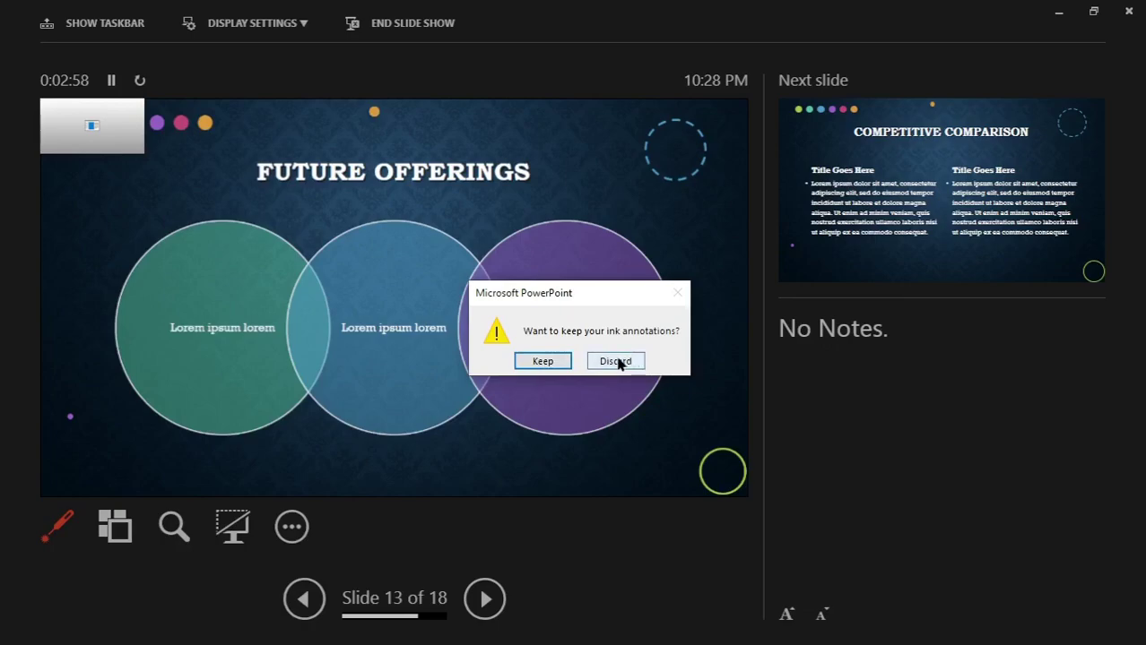
pyautogui.click(619, 361)
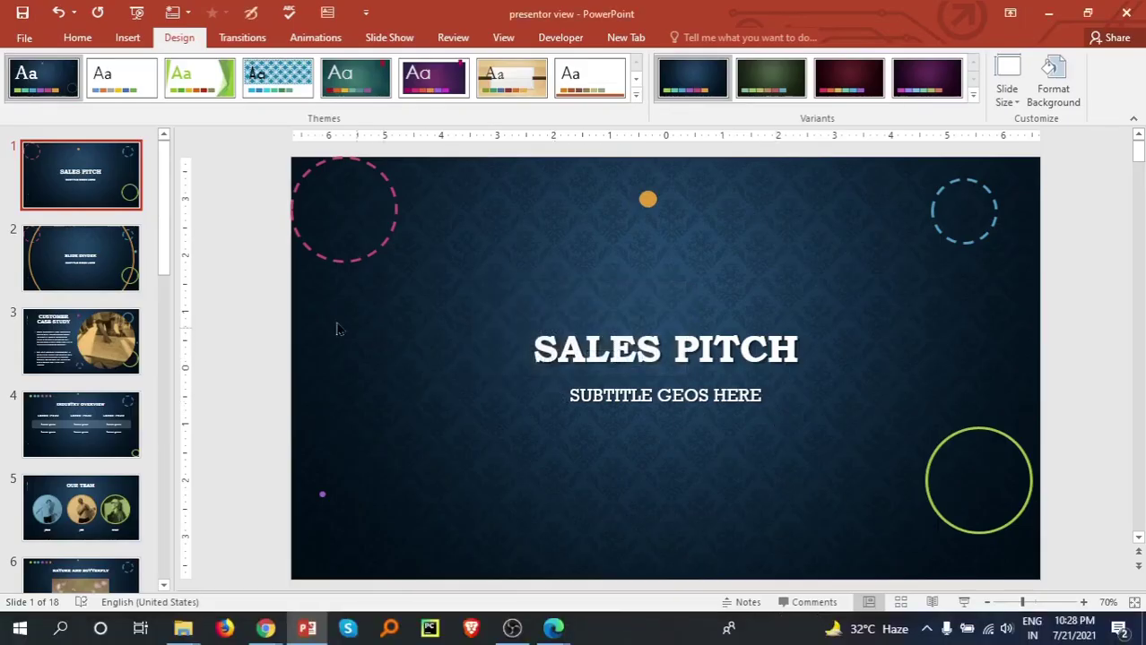